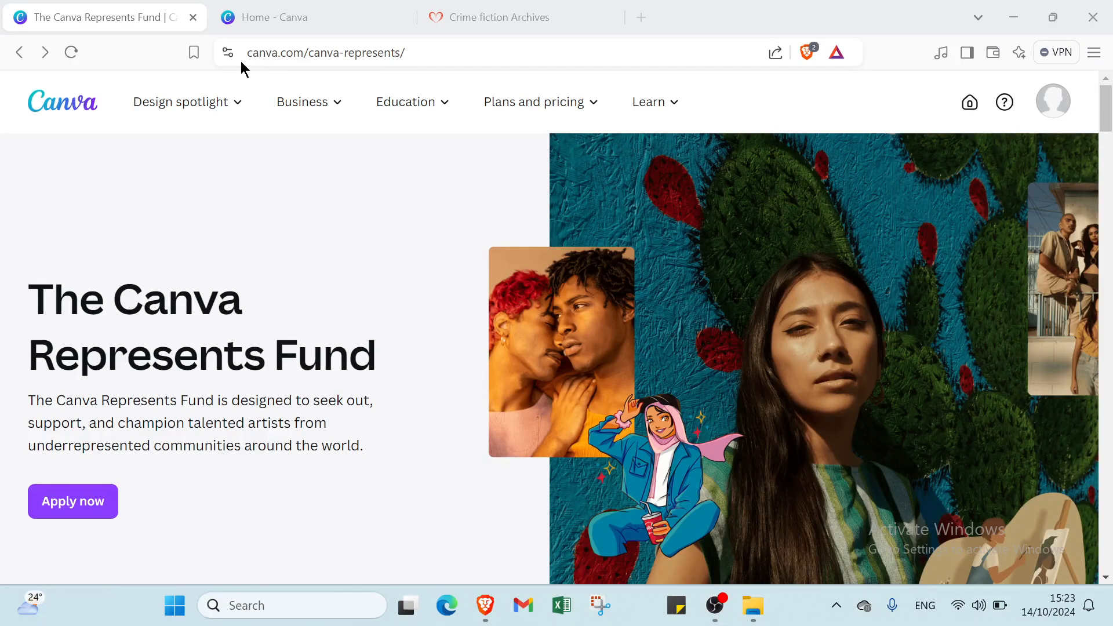
Look over the account menu and switch between the Canva Represents Fund and Home tabs.
{"action": "scroll", "coordinate": [403, 452], "scroll_direction": "down", "scroll_amount": 5}
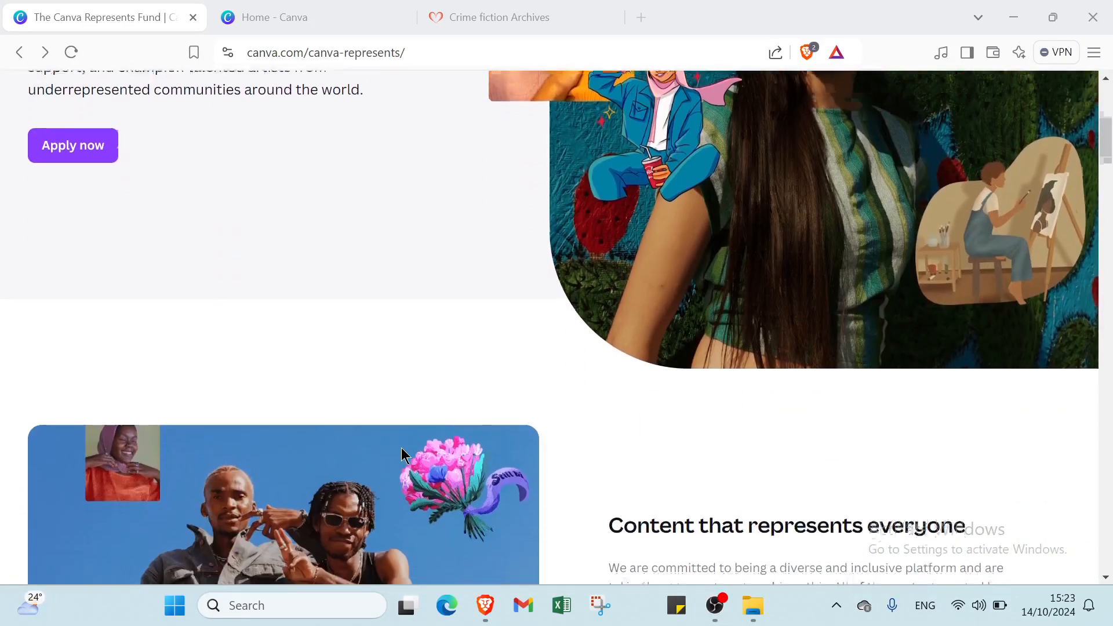
{"action": "scroll", "coordinate": [402, 452], "scroll_direction": "down", "scroll_amount": 12}
{"action": "scroll", "coordinate": [402, 452], "scroll_direction": "up", "scroll_amount": 6}
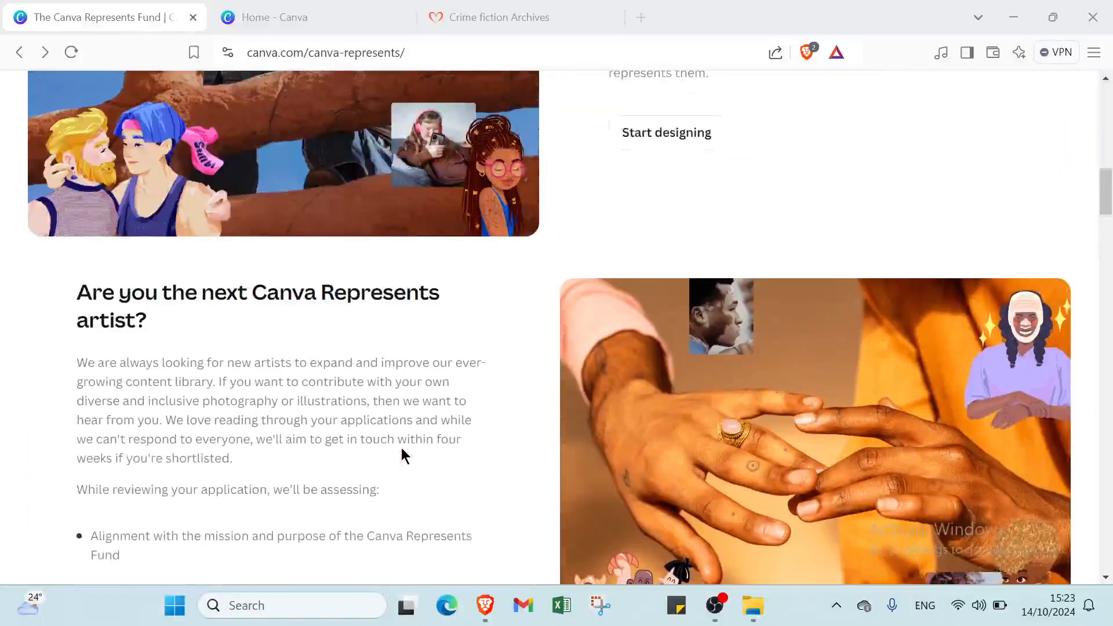
{"action": "scroll", "coordinate": [402, 447], "scroll_direction": "up", "scroll_amount": 10}
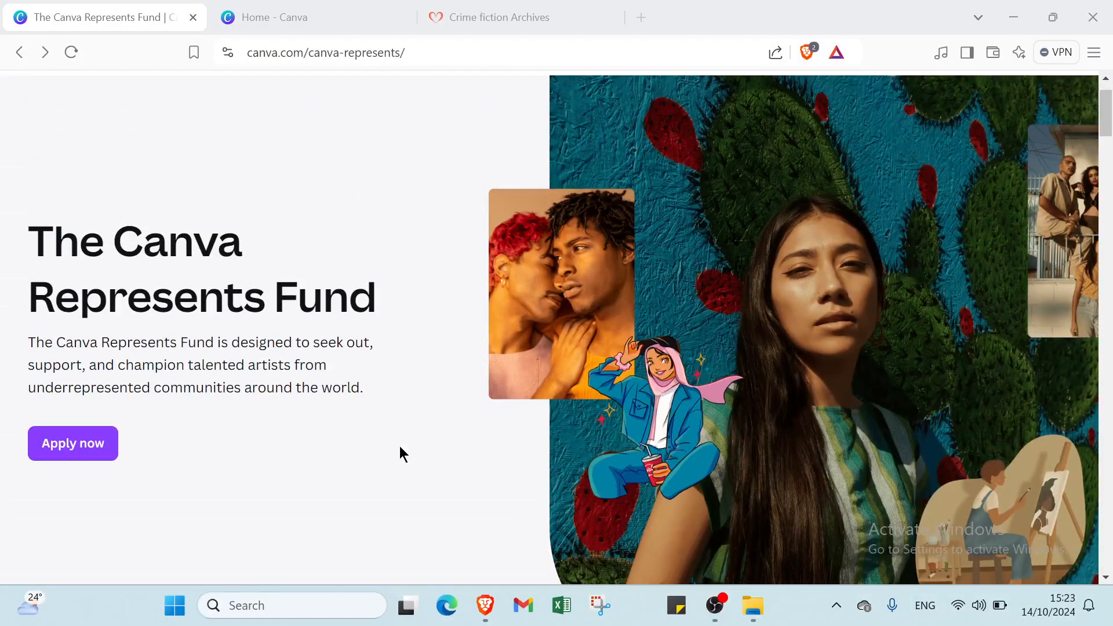
{"action": "scroll", "coordinate": [404, 453], "scroll_direction": "up", "scroll_amount": 1}
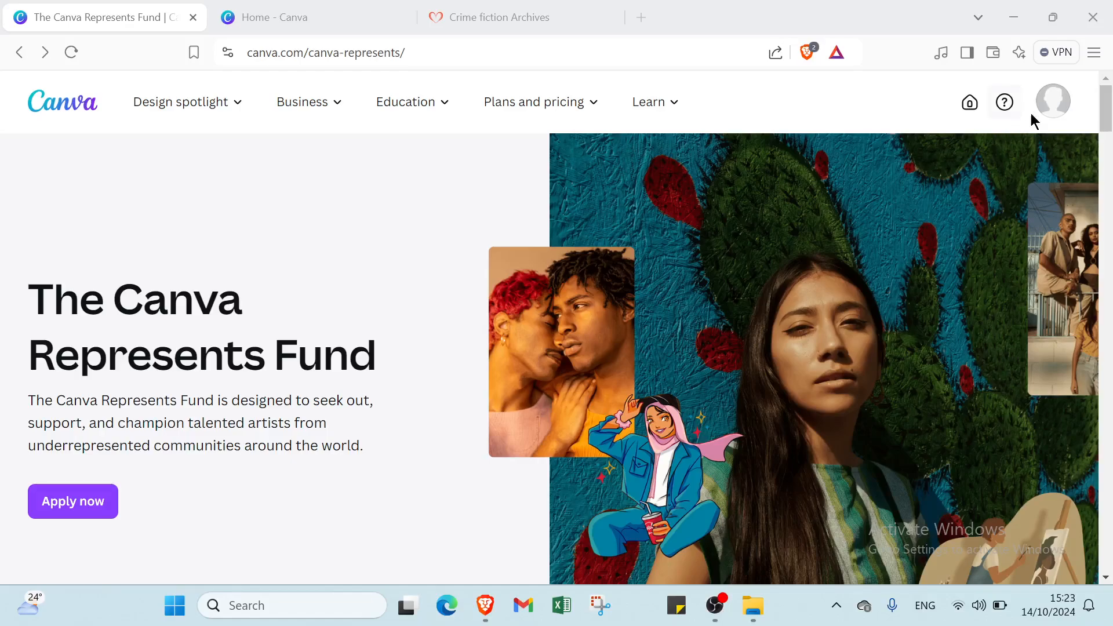
{"action": "left_click", "coordinate": [1064, 104]}
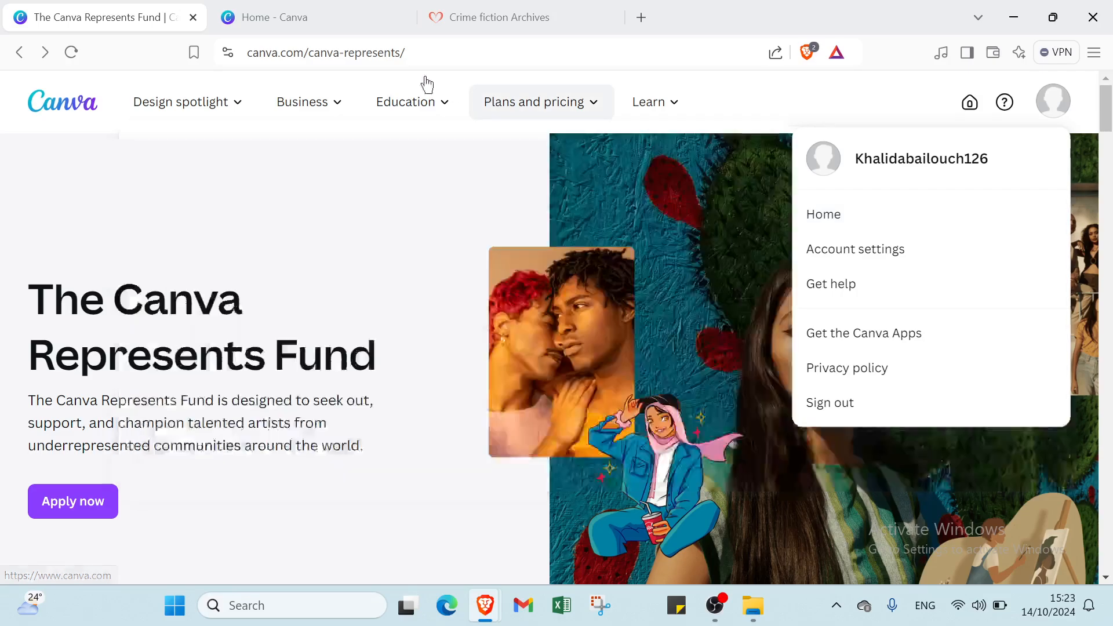
{"action": "left_click", "coordinate": [316, 19]}
{"action": "left_click", "coordinate": [133, 18]}
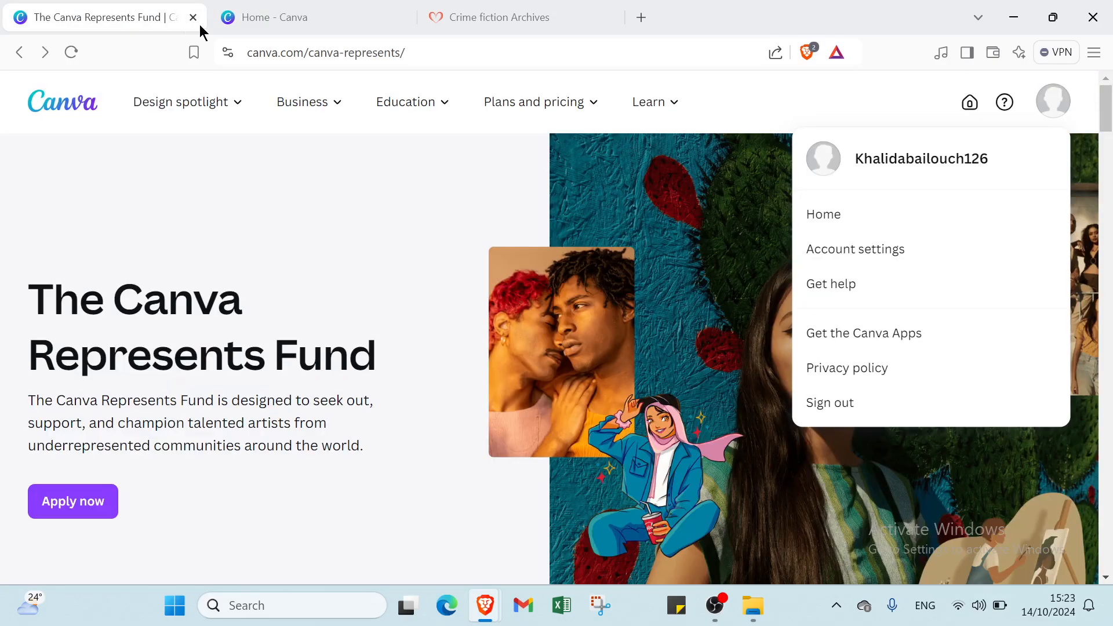
{"action": "left_click", "coordinate": [252, 14]}
{"action": "left_click", "coordinate": [136, 13]}
{"action": "mouse_move", "coordinate": [186, 101]}
{"action": "left_click", "coordinate": [347, 522]}
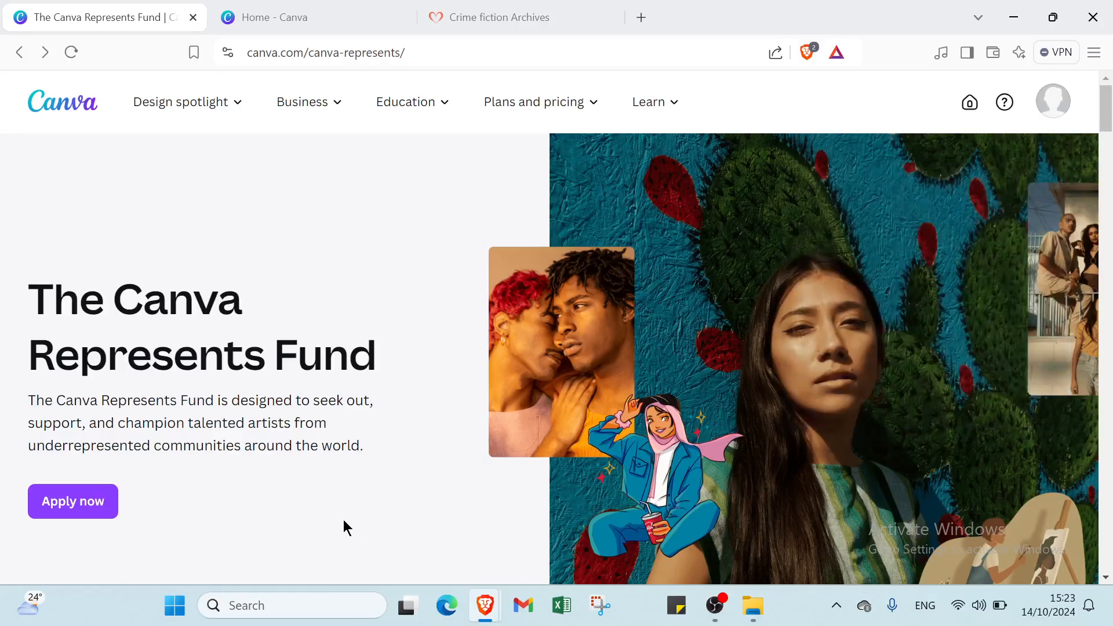
Scroll through the Canva Represents Fund page.
{"action": "scroll", "coordinate": [343, 504], "scroll_direction": "down", "scroll_amount": 6}
{"action": "scroll", "coordinate": [350, 491], "scroll_direction": "up", "scroll_amount": 6}
{"action": "scroll", "coordinate": [318, 457], "scroll_direction": "down", "scroll_amount": 4}
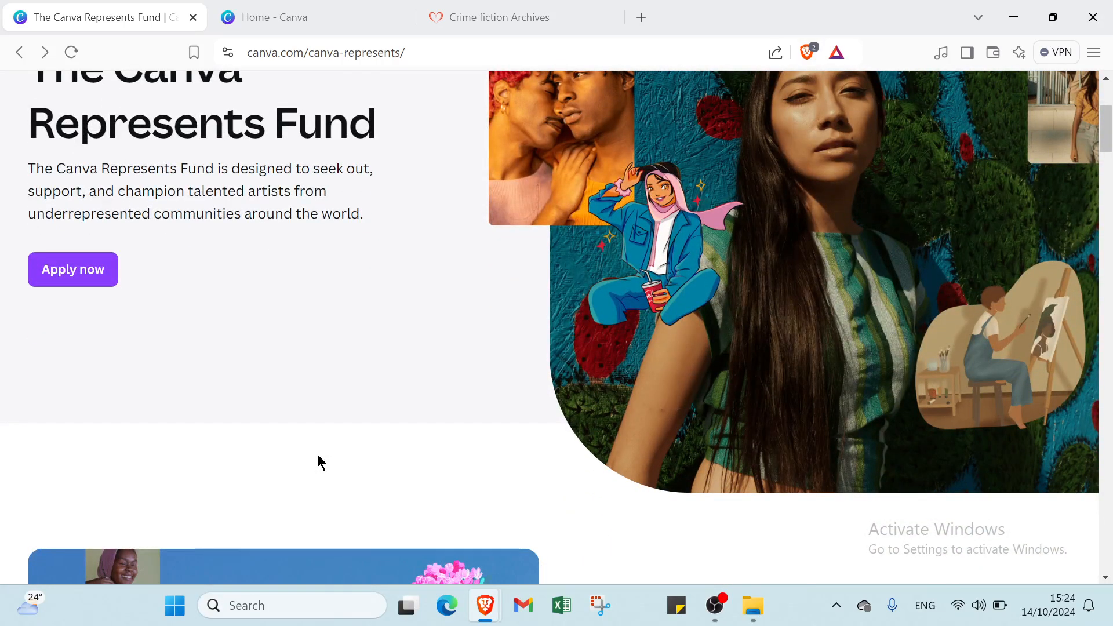
{"action": "scroll", "coordinate": [318, 458], "scroll_direction": "down", "scroll_amount": 2}
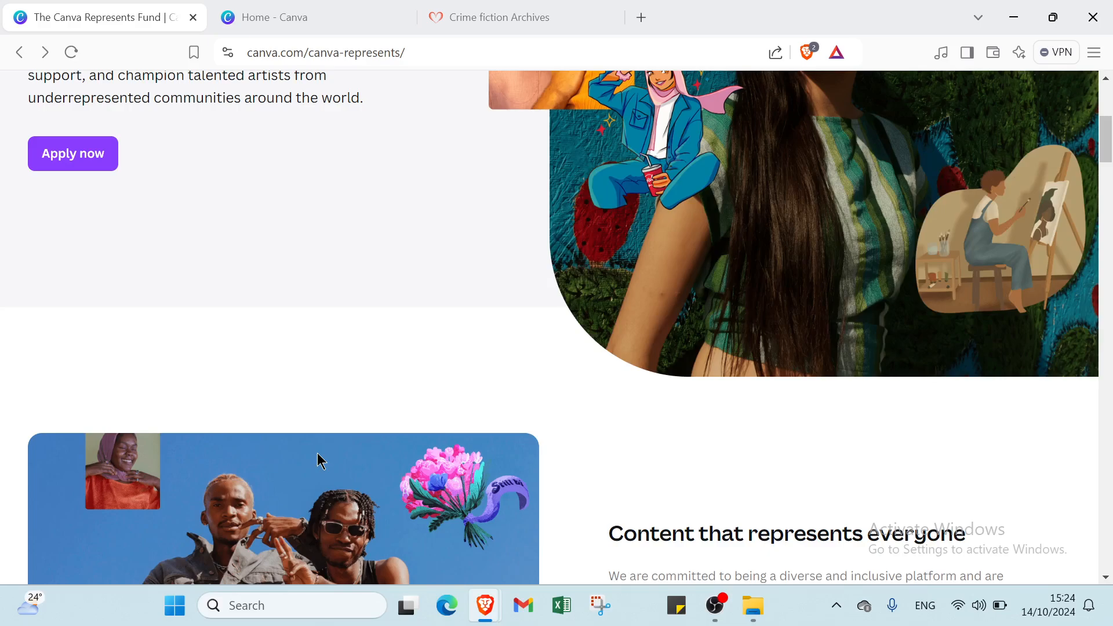
{"action": "scroll", "coordinate": [318, 454], "scroll_direction": "up", "scroll_amount": 6}
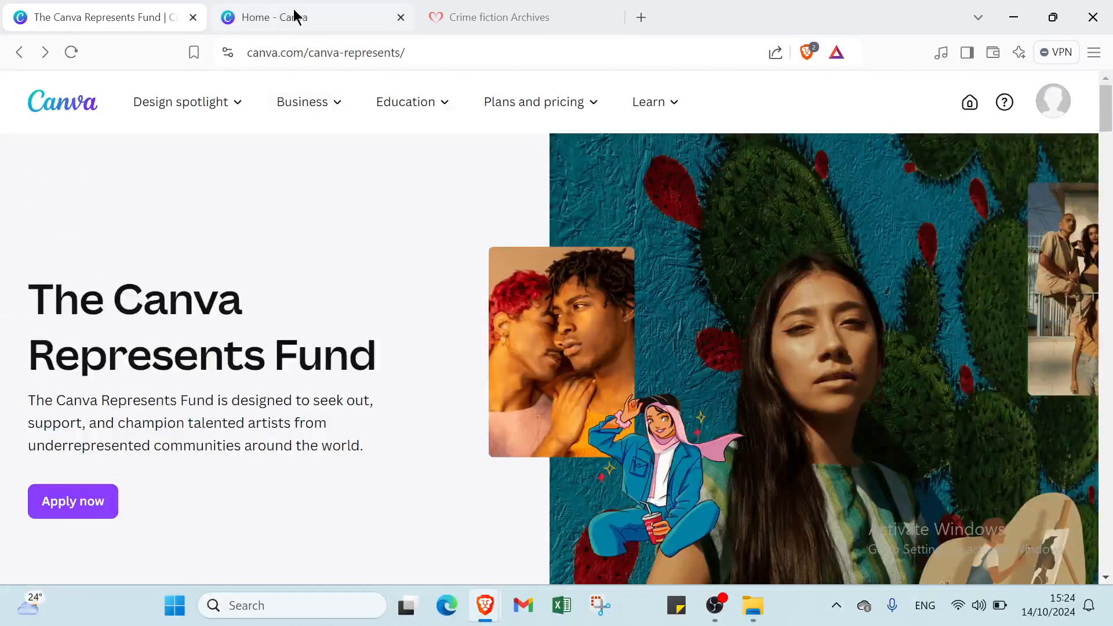
Search Canva Home for BOOKS and show all matching Canva templates.
{"action": "left_click", "coordinate": [296, 18]}
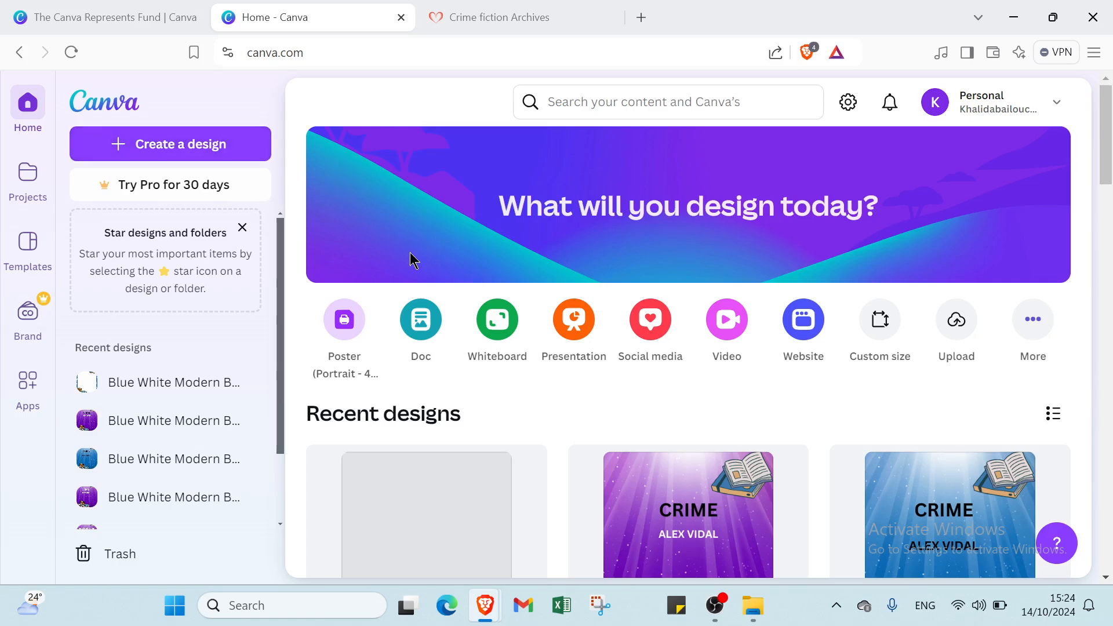
{"action": "left_click", "coordinate": [566, 102]}
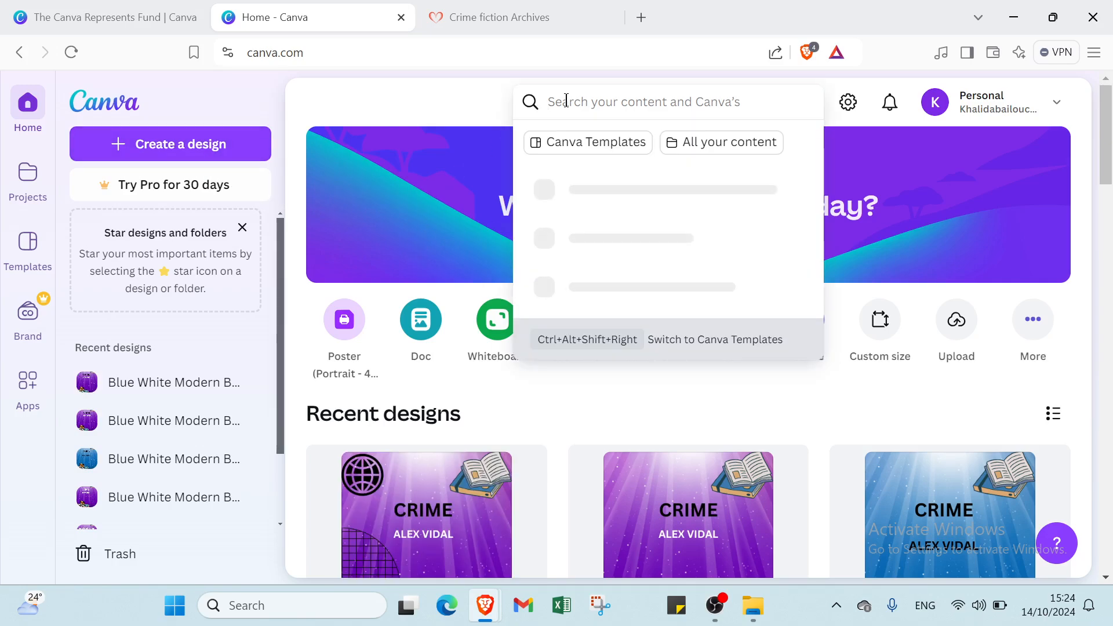
{"action": "type", "text": "BOOKS"}
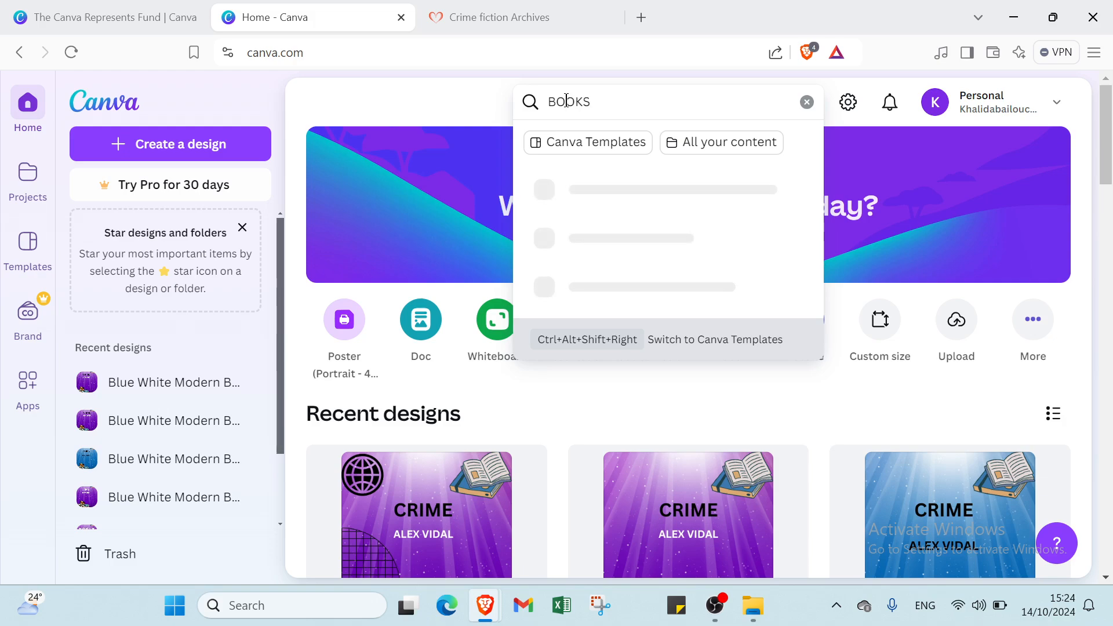
{"action": "key", "text": "Return"}
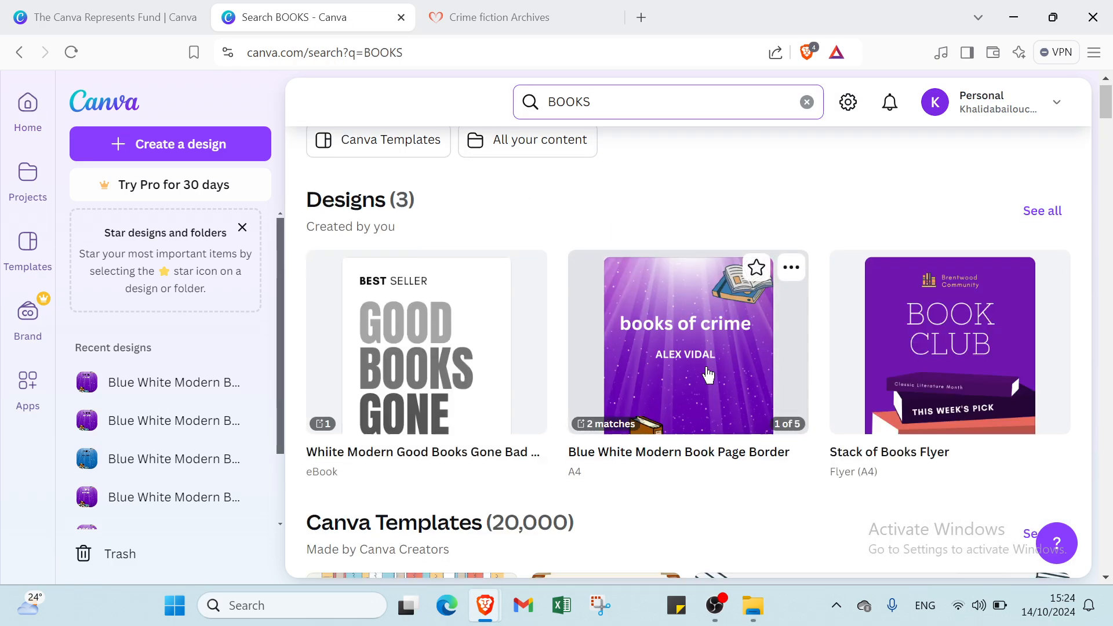
{"action": "scroll", "coordinate": [728, 321], "scroll_direction": "down", "scroll_amount": 6}
{"action": "left_click", "coordinate": [1041, 189]}
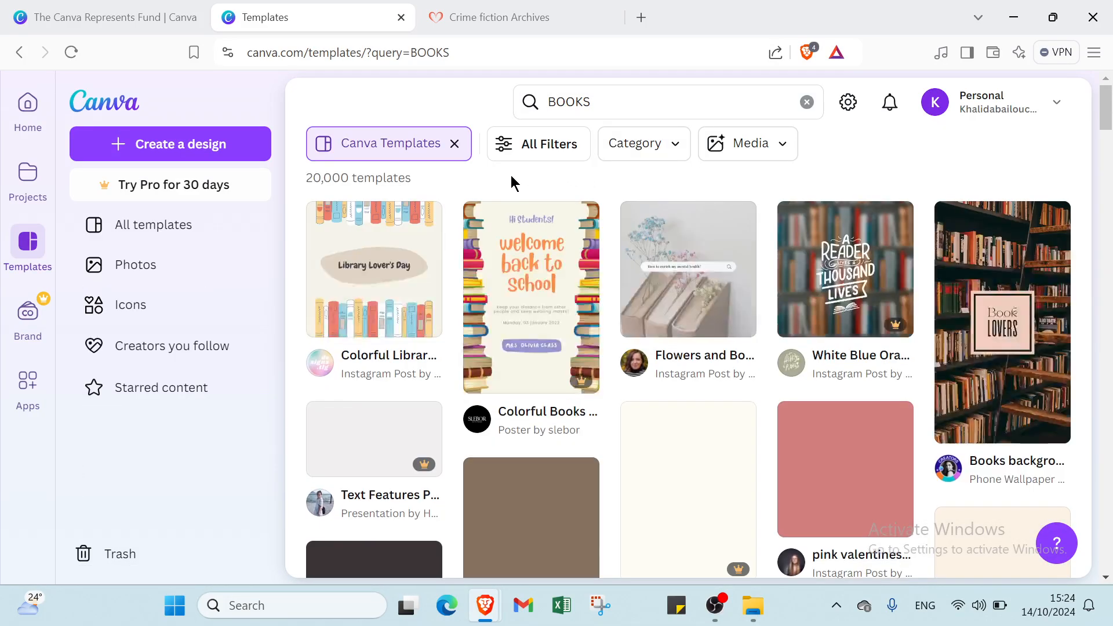
Open All Filters and expand the Business, Social Media and Education categories.
{"action": "left_click", "coordinate": [547, 147]}
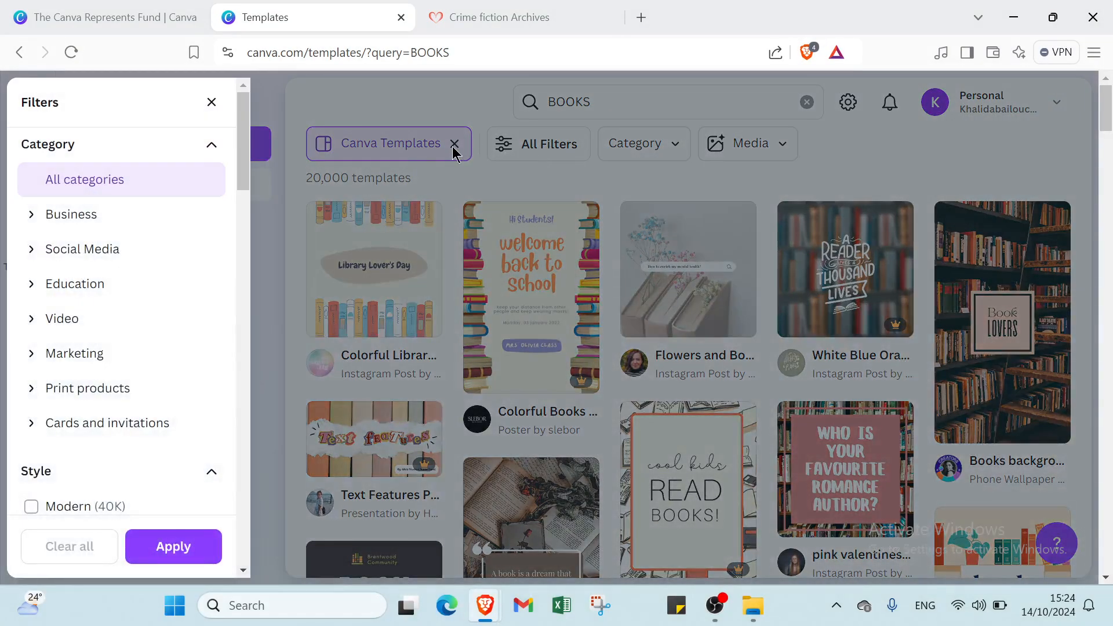
{"action": "left_click", "coordinate": [144, 216]}
{"action": "scroll", "coordinate": [130, 246], "scroll_direction": "down", "scroll_amount": 10}
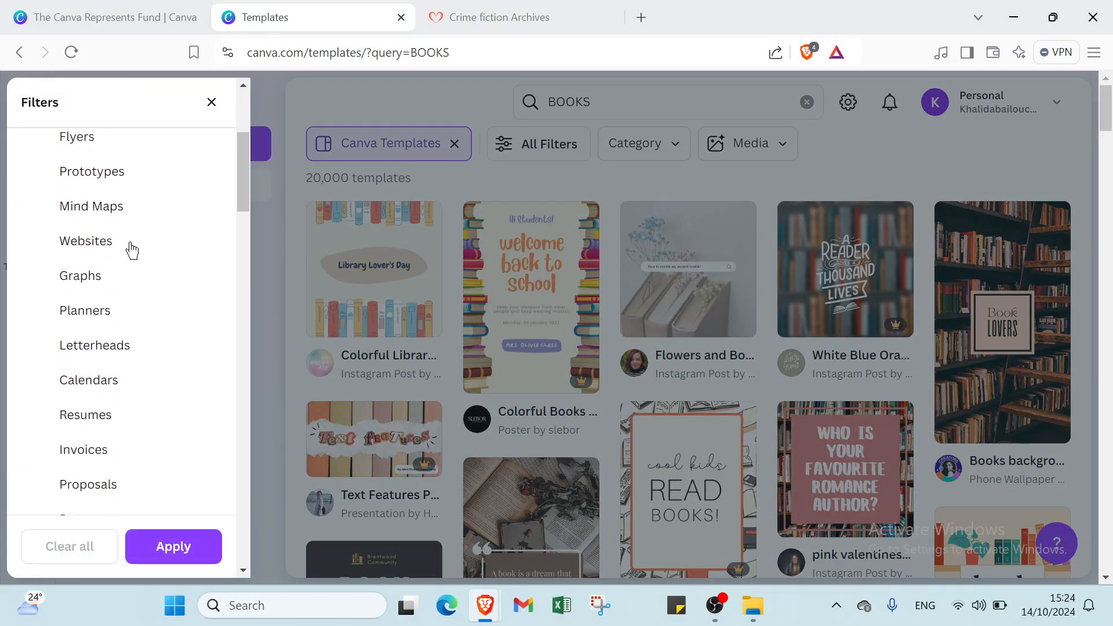
{"action": "scroll", "coordinate": [131, 232], "scroll_direction": "down", "scroll_amount": 1}
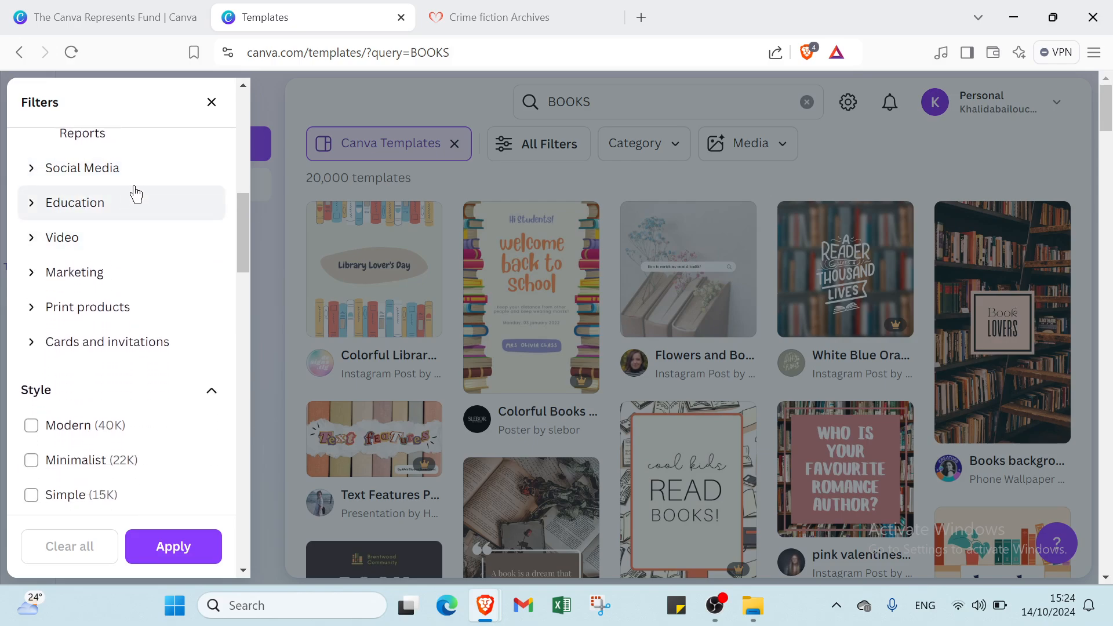
{"action": "left_click", "coordinate": [136, 179]}
{"action": "scroll", "coordinate": [126, 234], "scroll_direction": "down", "scroll_amount": 2}
{"action": "scroll", "coordinate": [126, 234], "scroll_direction": "down", "scroll_amount": 5}
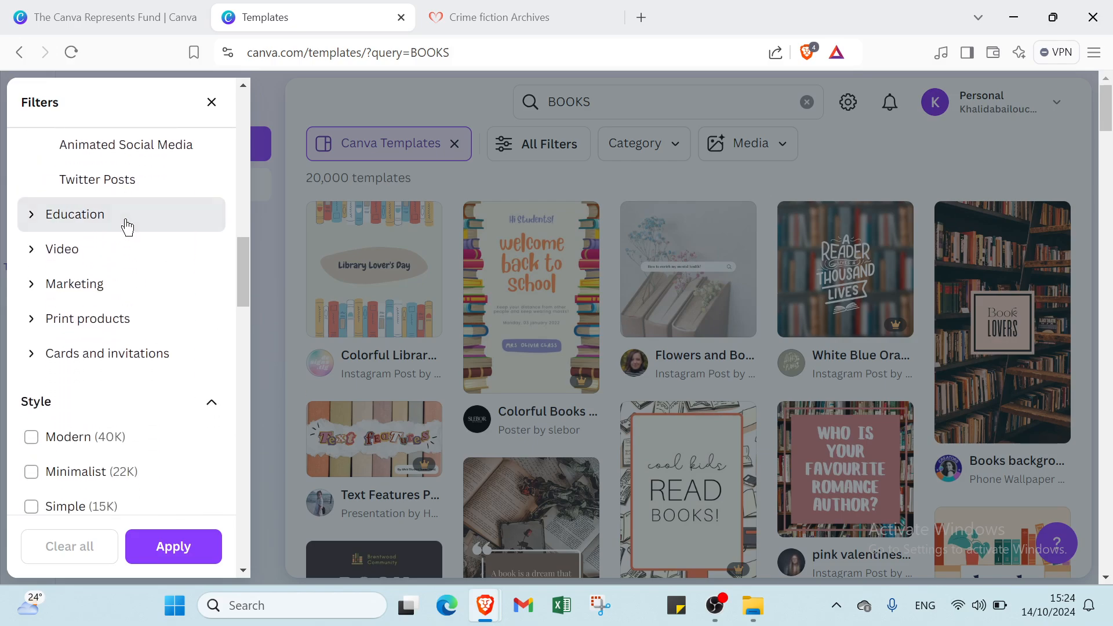
{"action": "left_click", "coordinate": [123, 228]}
{"action": "scroll", "coordinate": [122, 232], "scroll_direction": "down", "scroll_amount": 5}
{"action": "scroll", "coordinate": [119, 154], "scroll_direction": "up", "scroll_amount": 3}
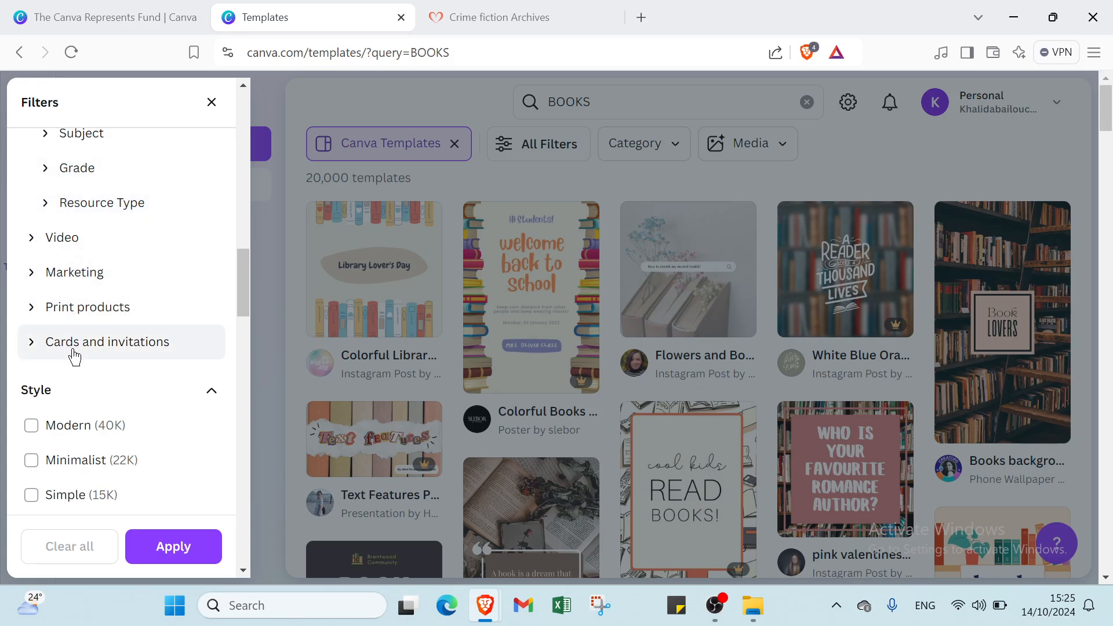
{"action": "scroll", "coordinate": [90, 354], "scroll_direction": "down", "scroll_amount": 3}
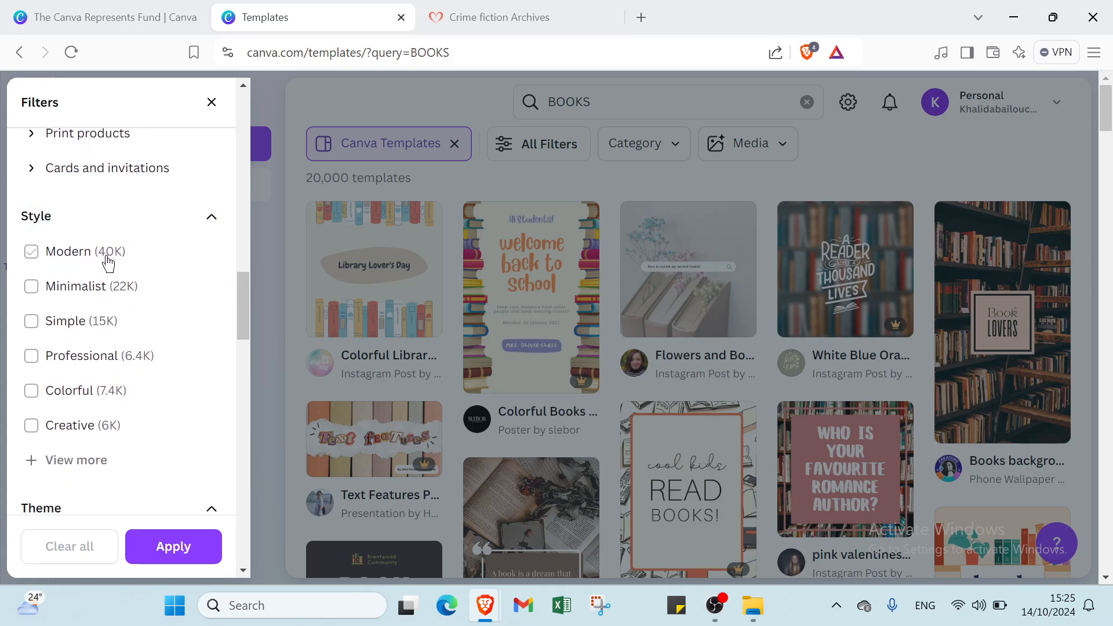
{"action": "scroll", "coordinate": [105, 220], "scroll_direction": "down", "scroll_amount": 1}
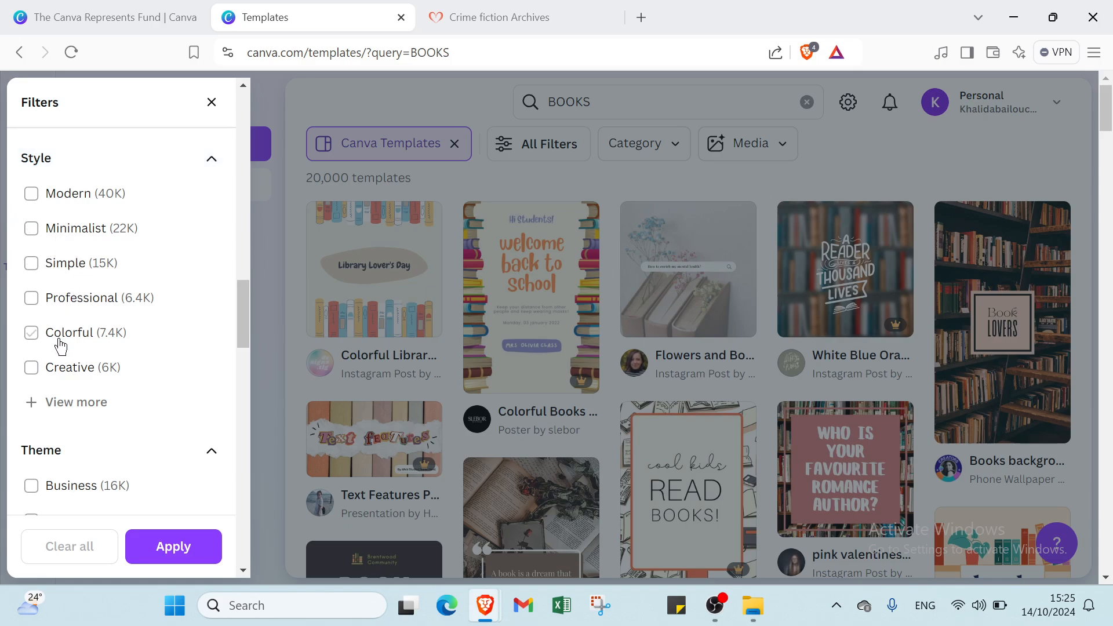
{"action": "scroll", "coordinate": [61, 348], "scroll_direction": "down", "scroll_amount": 4}
{"action": "left_click", "coordinate": [52, 297]}
Filter the BOOKS templates to Free price and white colour, then apply.
{"action": "scroll", "coordinate": [52, 301], "scroll_direction": "down", "scroll_amount": 4}
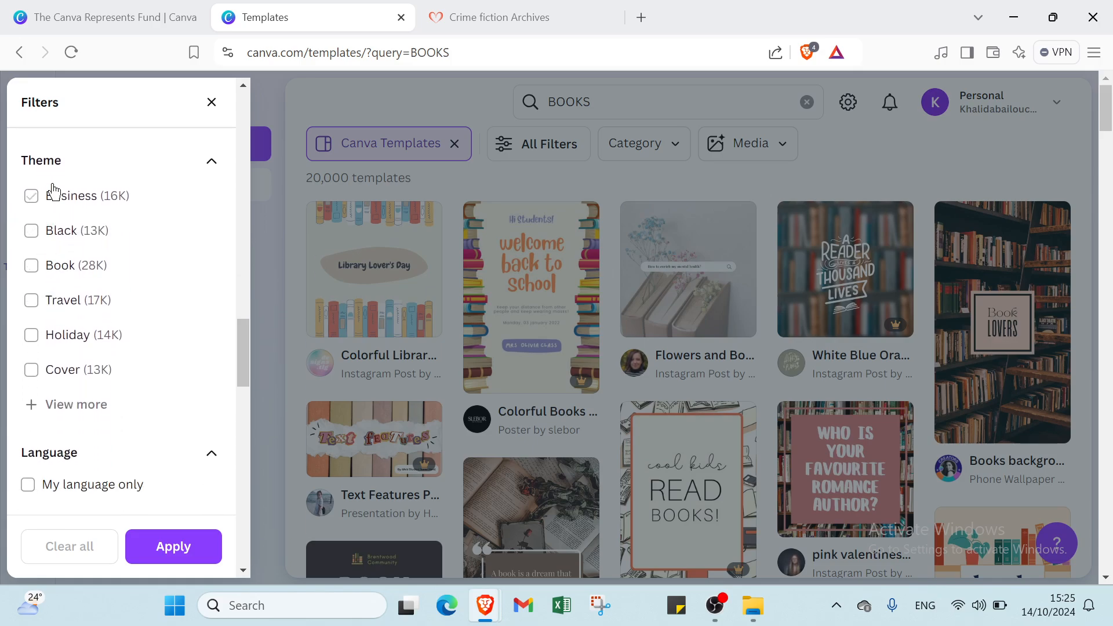
{"action": "scroll", "coordinate": [91, 358], "scroll_direction": "down", "scroll_amount": 6}
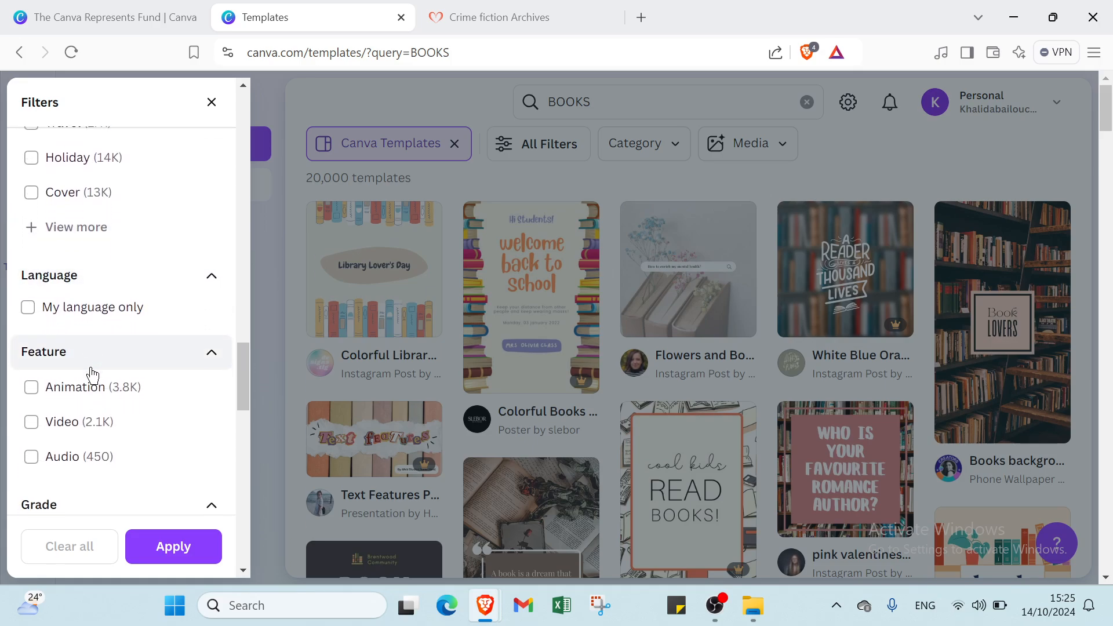
{"action": "scroll", "coordinate": [80, 363], "scroll_direction": "down", "scroll_amount": 11}
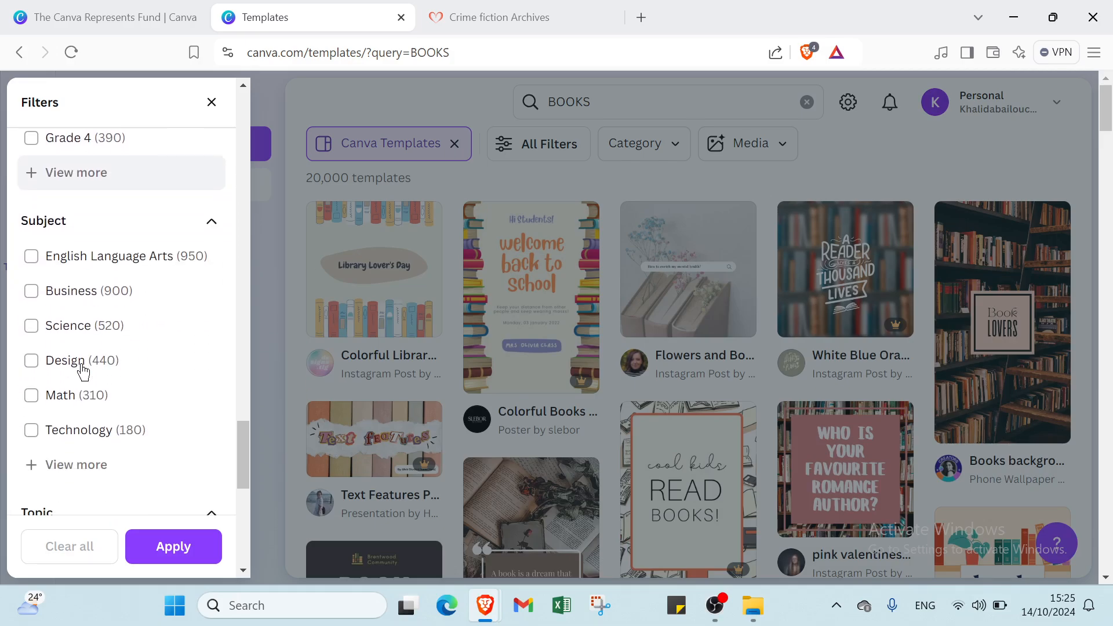
{"action": "scroll", "coordinate": [79, 359], "scroll_direction": "down", "scroll_amount": 2}
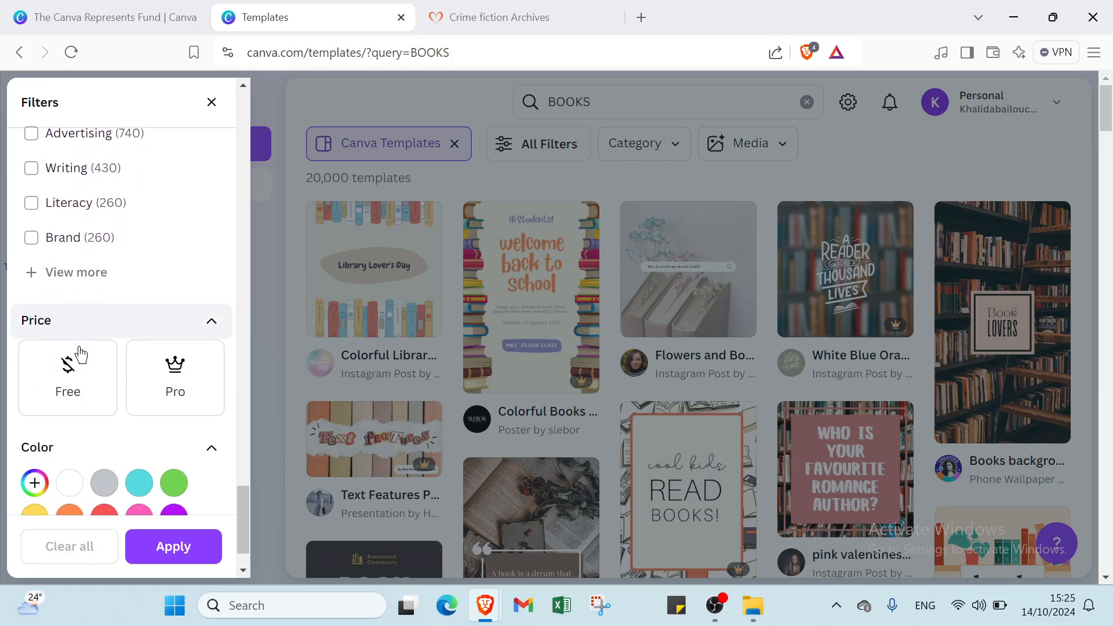
{"action": "left_click", "coordinate": [80, 364]}
{"action": "scroll", "coordinate": [81, 374], "scroll_direction": "down", "scroll_amount": 1}
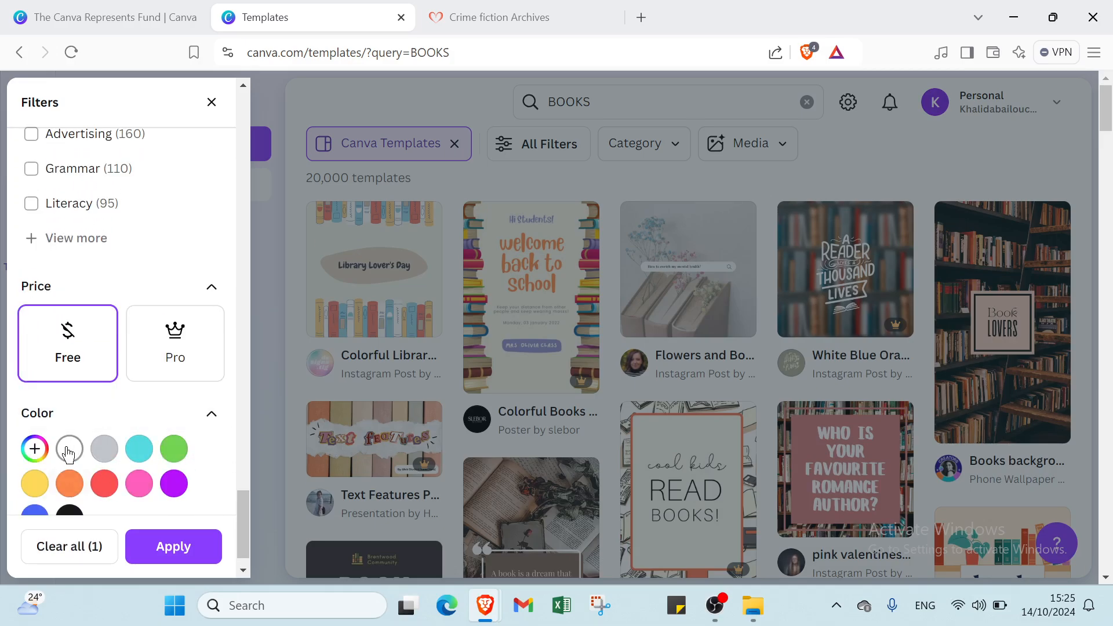
{"action": "left_click", "coordinate": [69, 449]}
{"action": "left_click", "coordinate": [156, 556]}
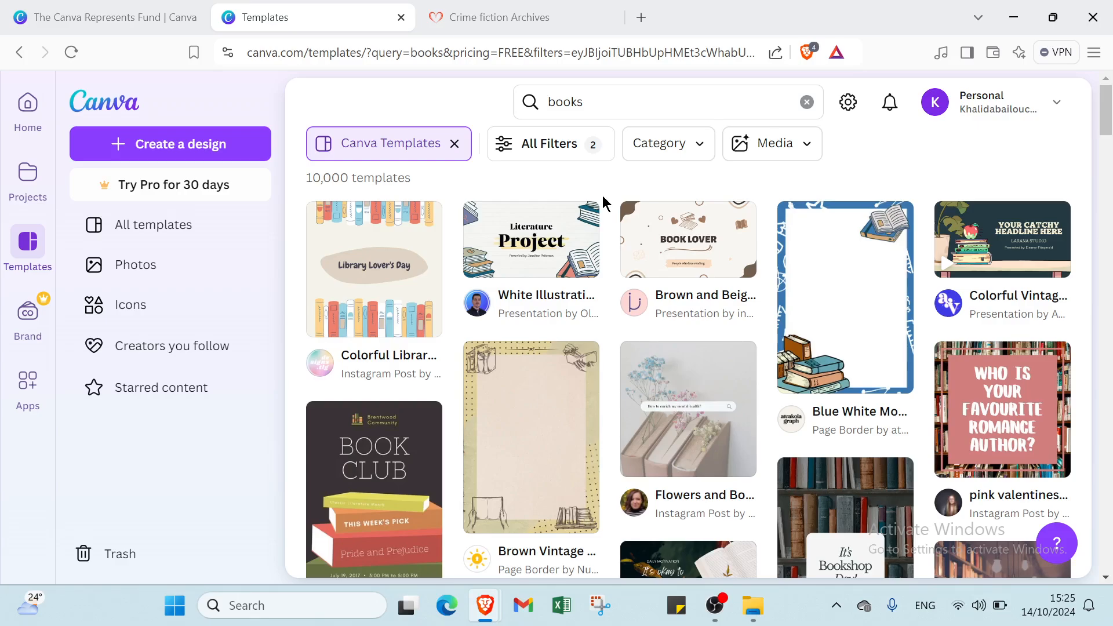
Start a new design from the Blue White Modern Book Page Border template.
{"action": "mouse_move", "coordinate": [572, 251]}
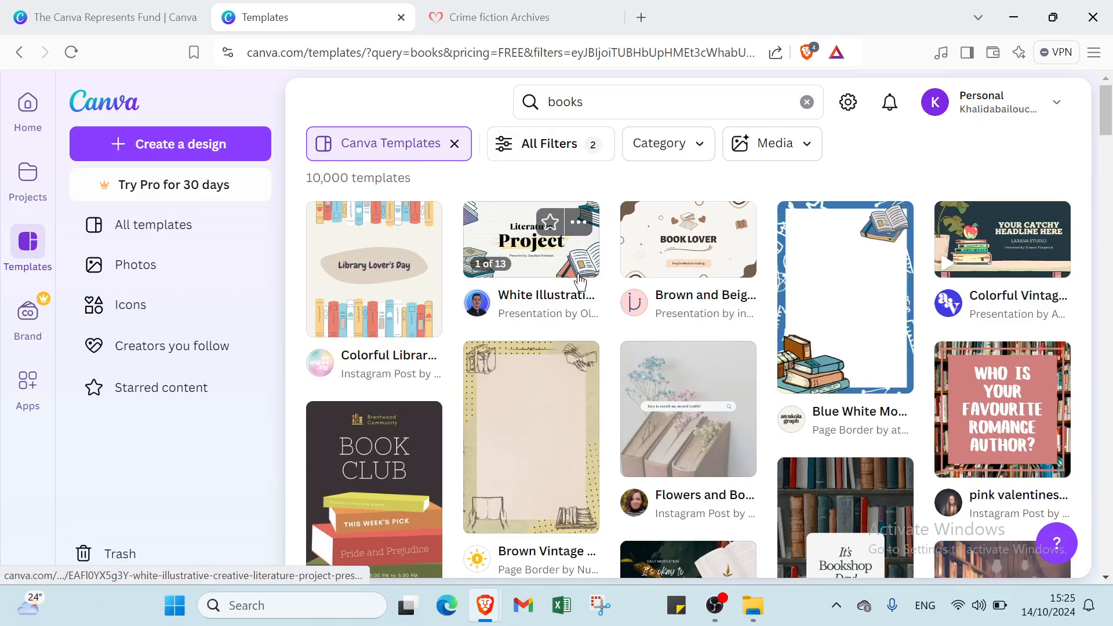
{"action": "left_click", "coordinate": [793, 306]}
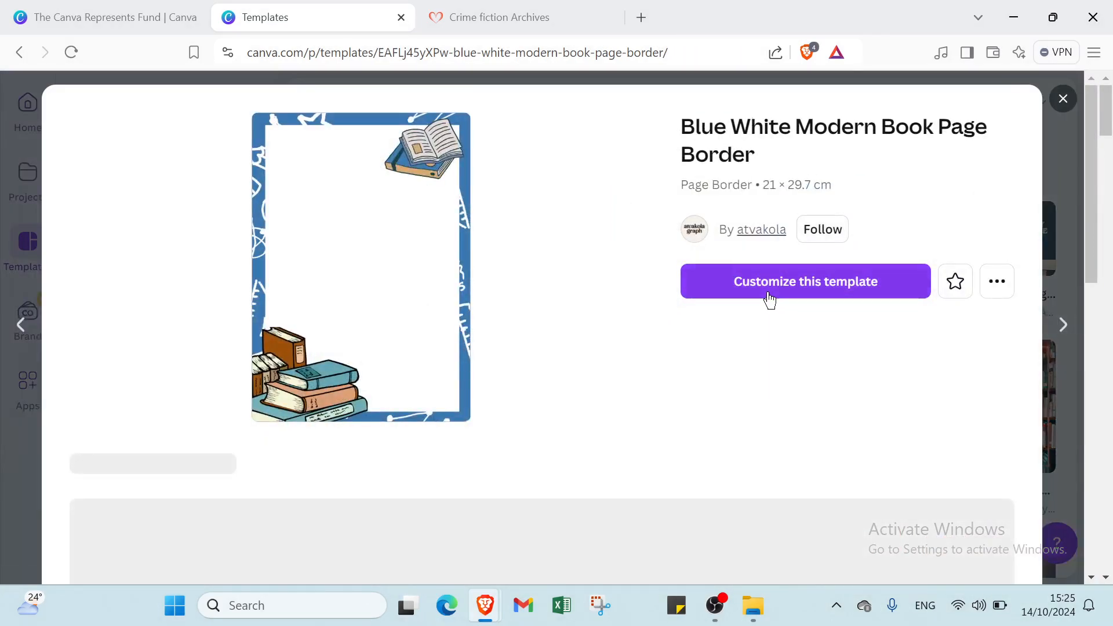
{"action": "left_click", "coordinate": [767, 289]}
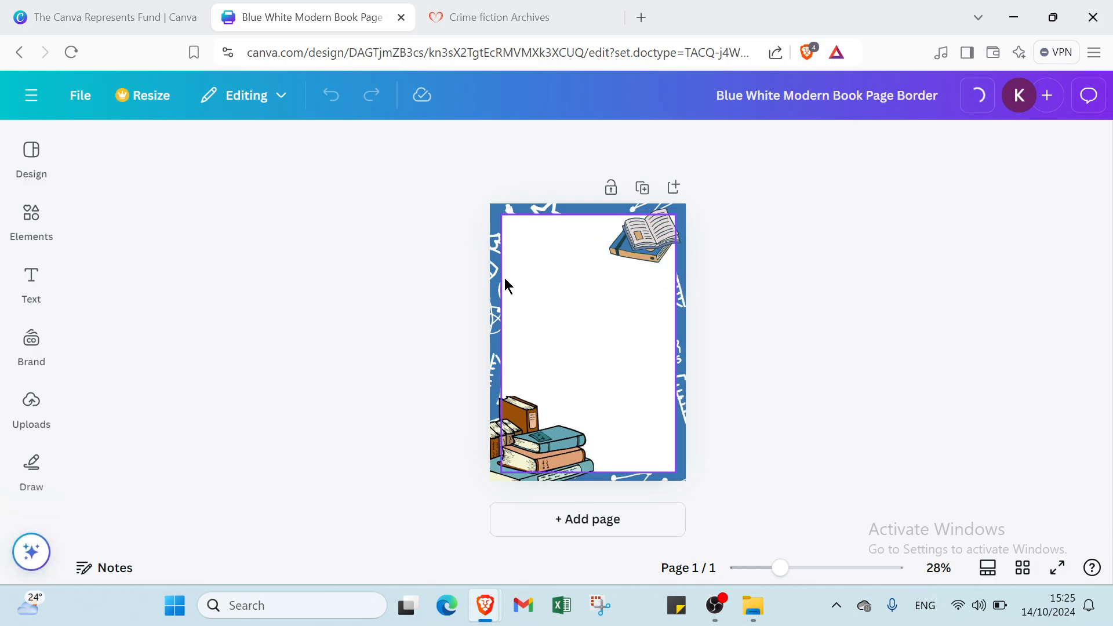
Add four new pages to the design.
{"action": "left_click", "coordinate": [571, 533]}
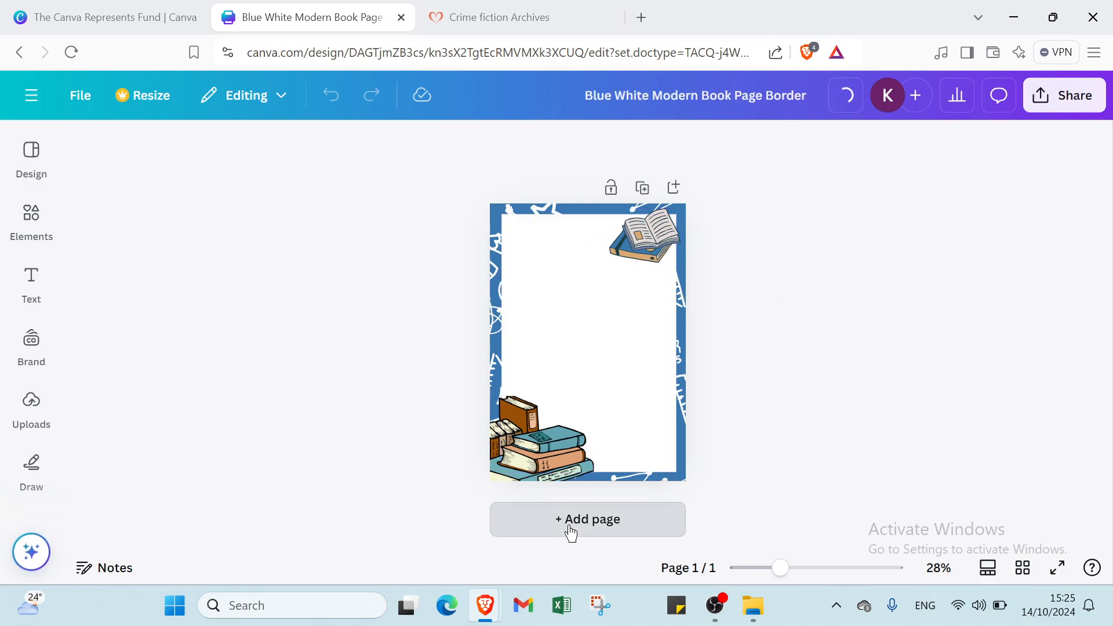
{"action": "left_click", "coordinate": [580, 522]}
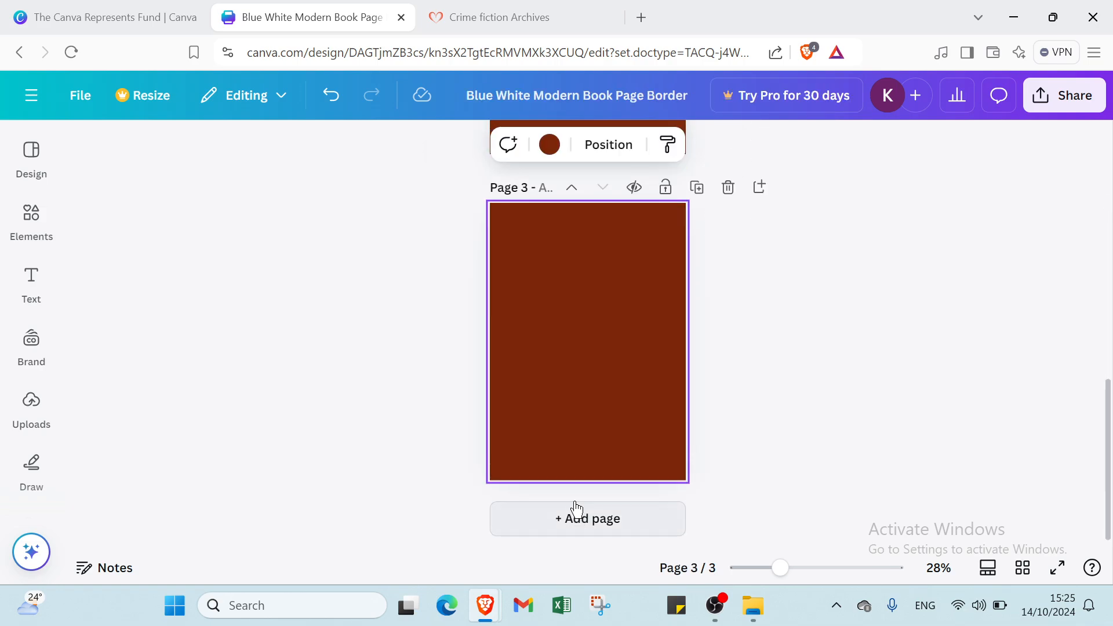
{"action": "left_click", "coordinate": [575, 520]}
{"action": "left_click", "coordinate": [575, 524]}
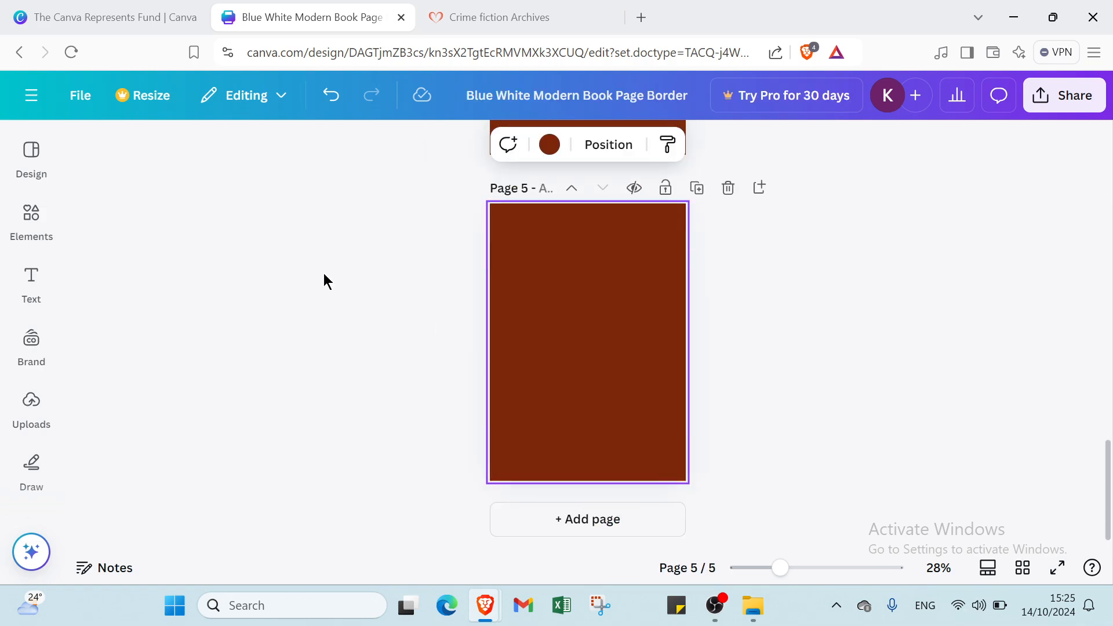
Recolour the brown backgrounds of pages 2 to 5 white.
{"action": "left_click", "coordinate": [548, 144]}
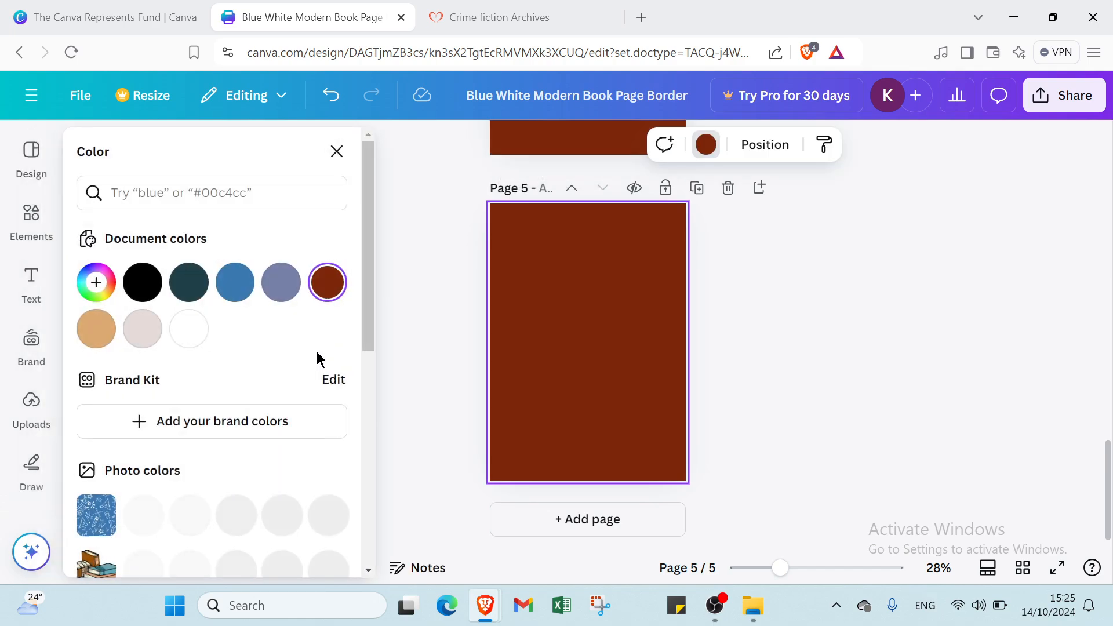
{"action": "left_click", "coordinate": [189, 329]}
{"action": "scroll", "coordinate": [579, 310], "scroll_direction": "up", "scroll_amount": 4}
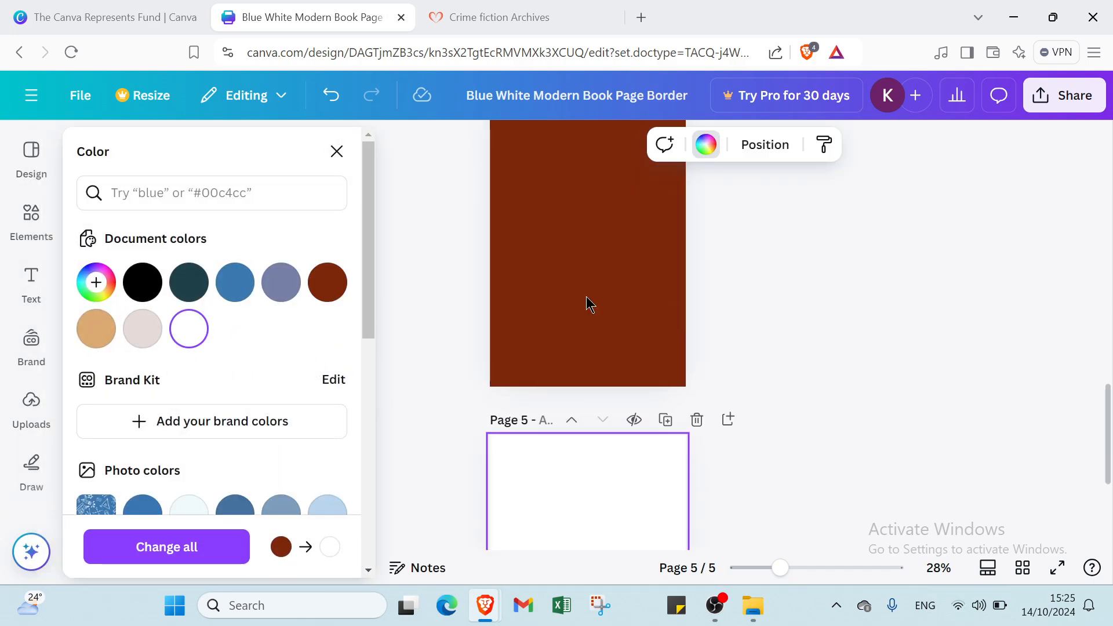
{"action": "left_click", "coordinate": [188, 329]}
{"action": "scroll", "coordinate": [531, 290], "scroll_direction": "up", "scroll_amount": 5}
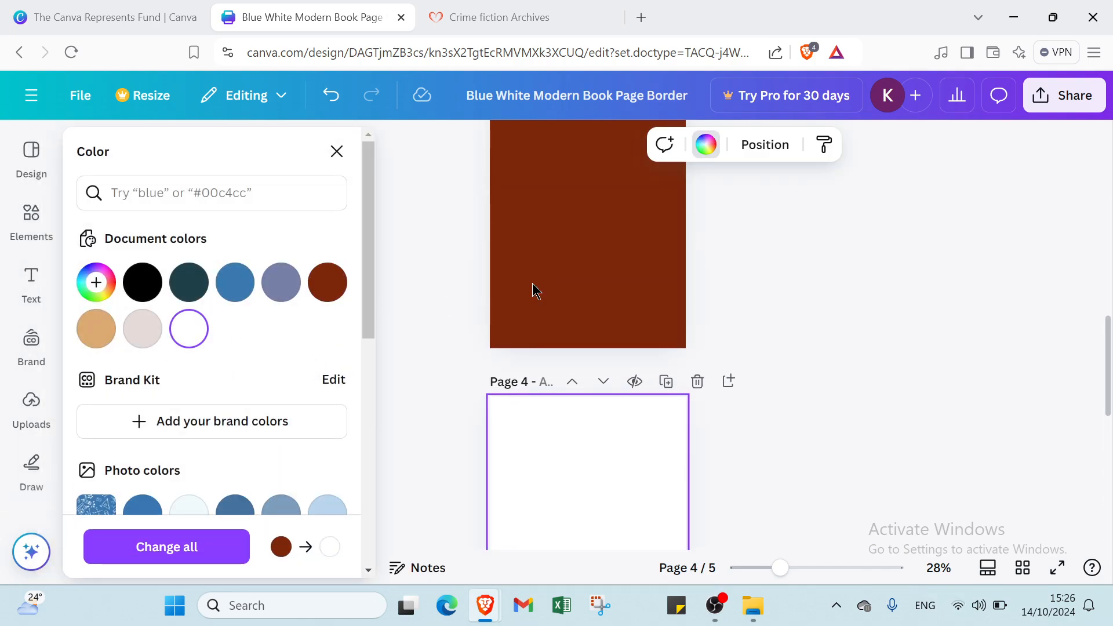
{"action": "left_click", "coordinate": [189, 329]}
{"action": "scroll", "coordinate": [537, 301], "scroll_direction": "up", "scroll_amount": 5}
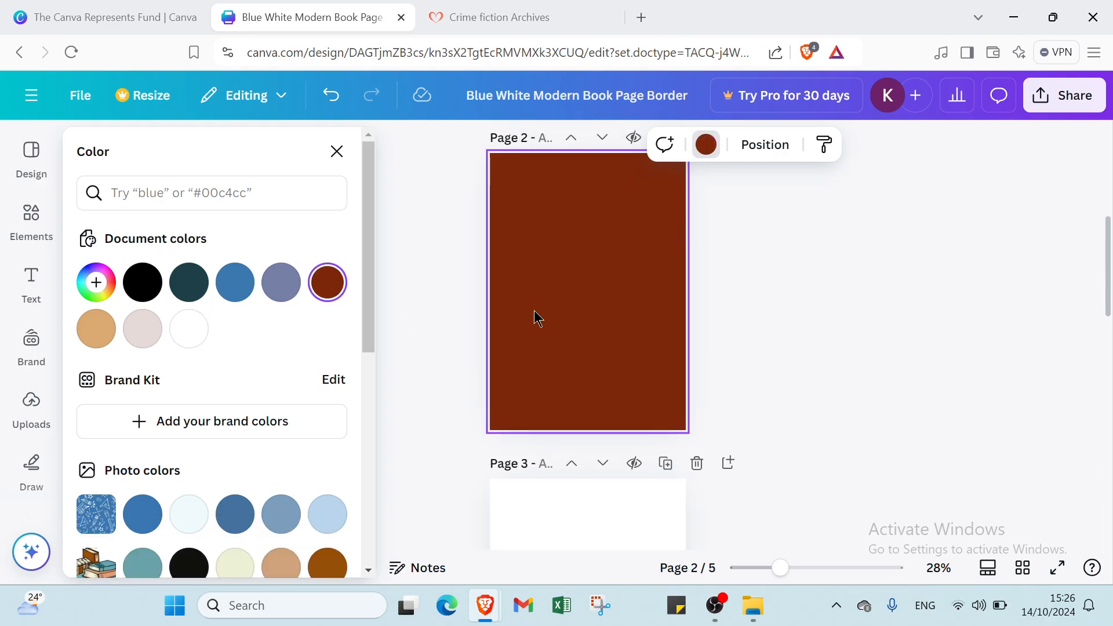
{"action": "left_click", "coordinate": [188, 330]}
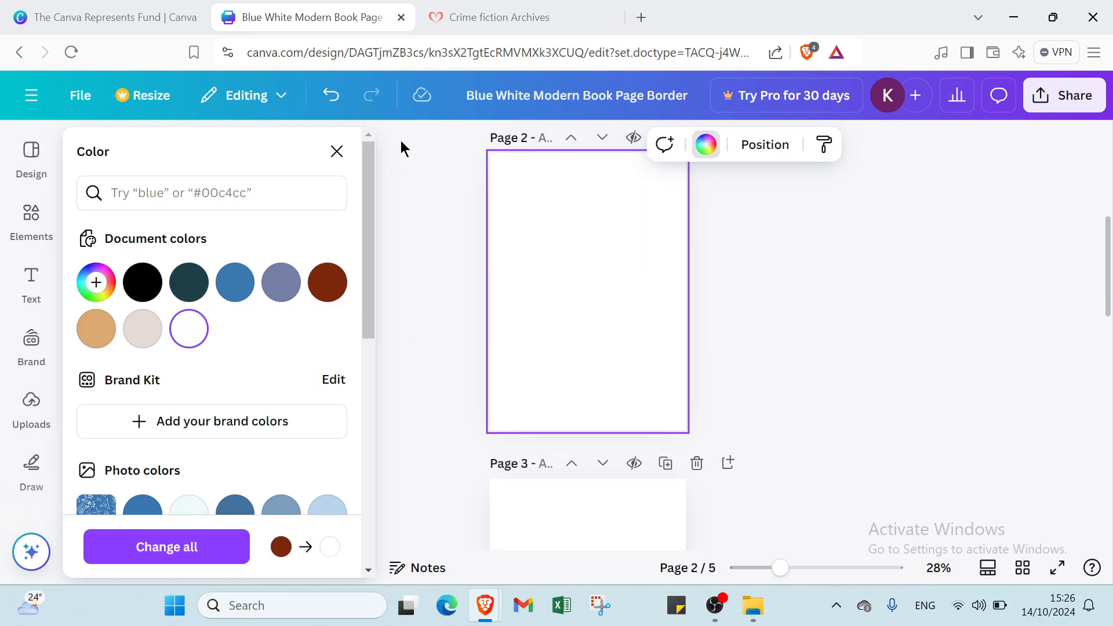
{"action": "left_click", "coordinate": [336, 152]}
Place the uploaded purple light-rays image on page 2 and stretch it to fill the page.
{"action": "left_click", "coordinate": [28, 414]}
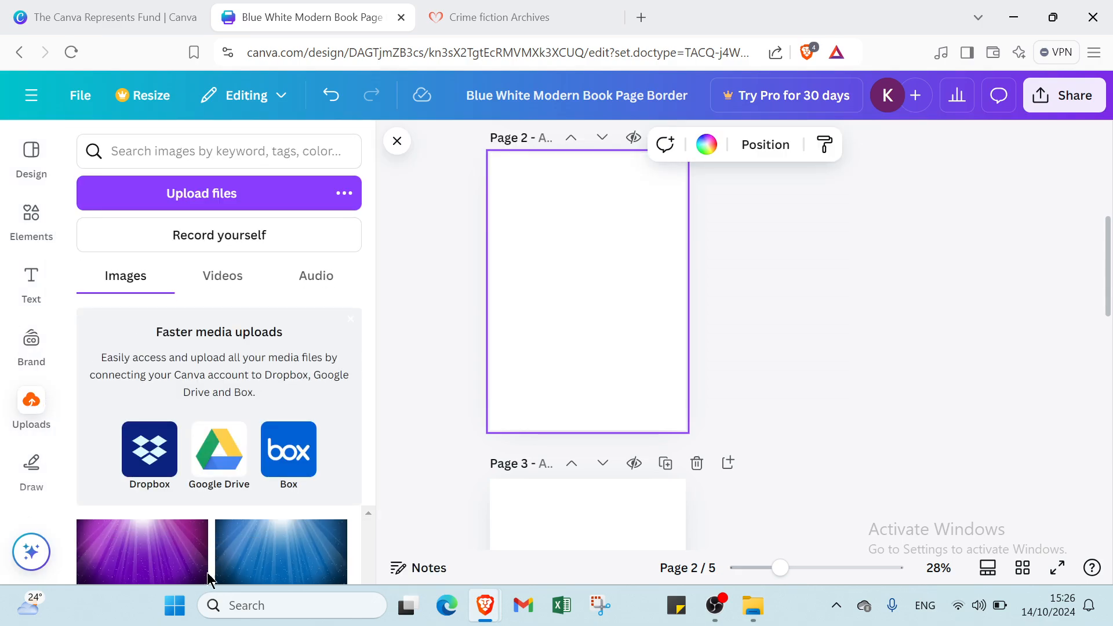
{"action": "left_click", "coordinate": [189, 534]}
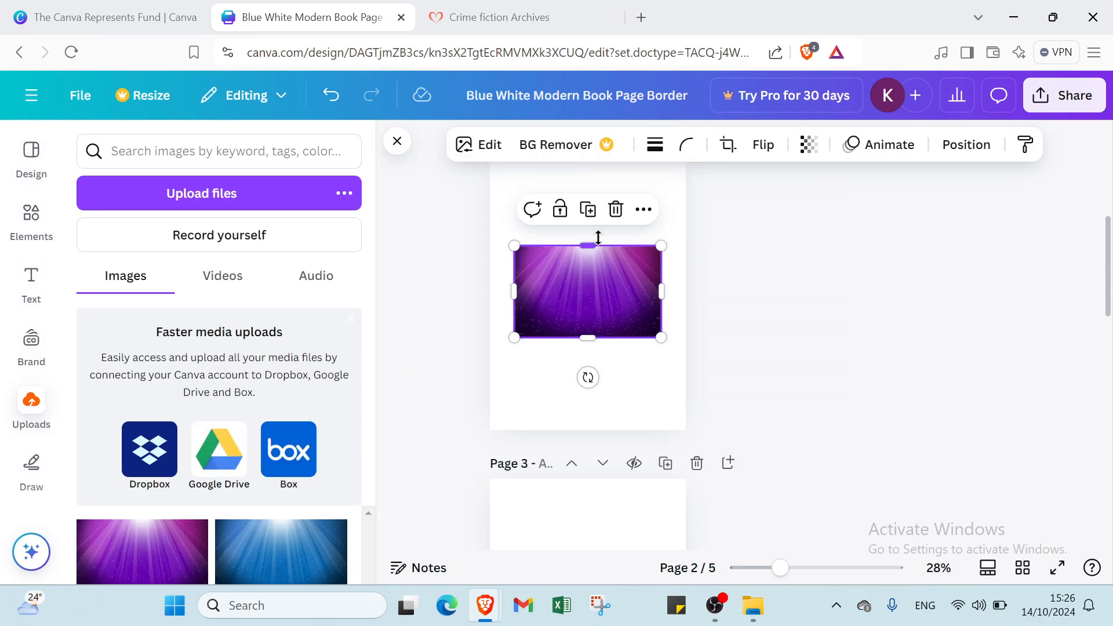
{"action": "left_click_drag", "start_coordinate": [585, 241], "coordinate": [571, 209]}
{"action": "left_click_drag", "start_coordinate": [580, 398], "coordinate": [592, 491]}
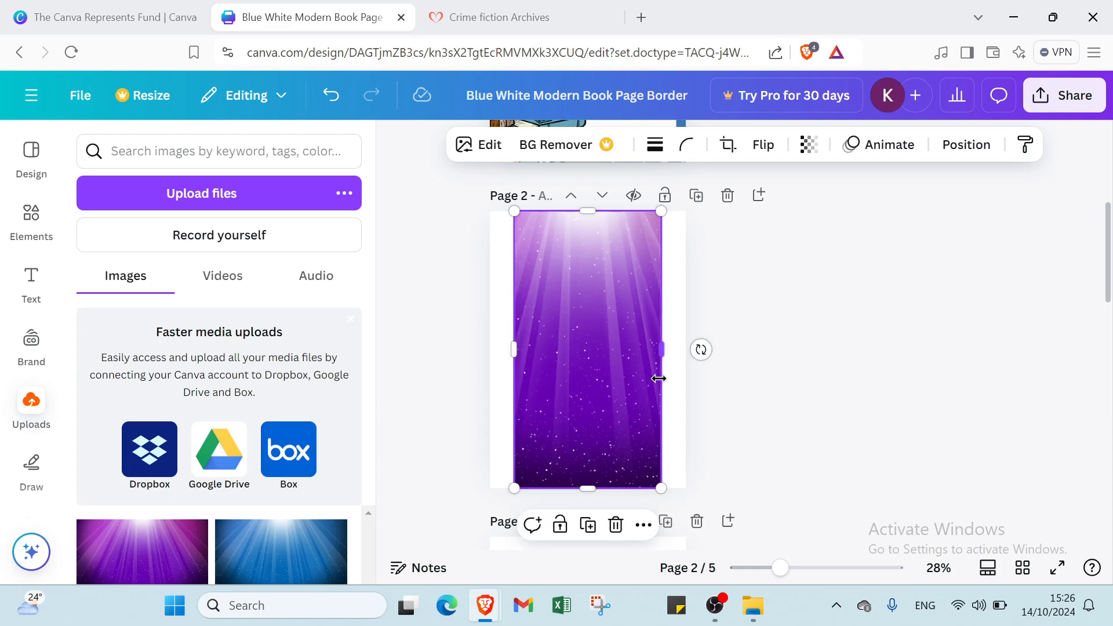
{"action": "left_click_drag", "start_coordinate": [661, 348], "coordinate": [686, 342]}
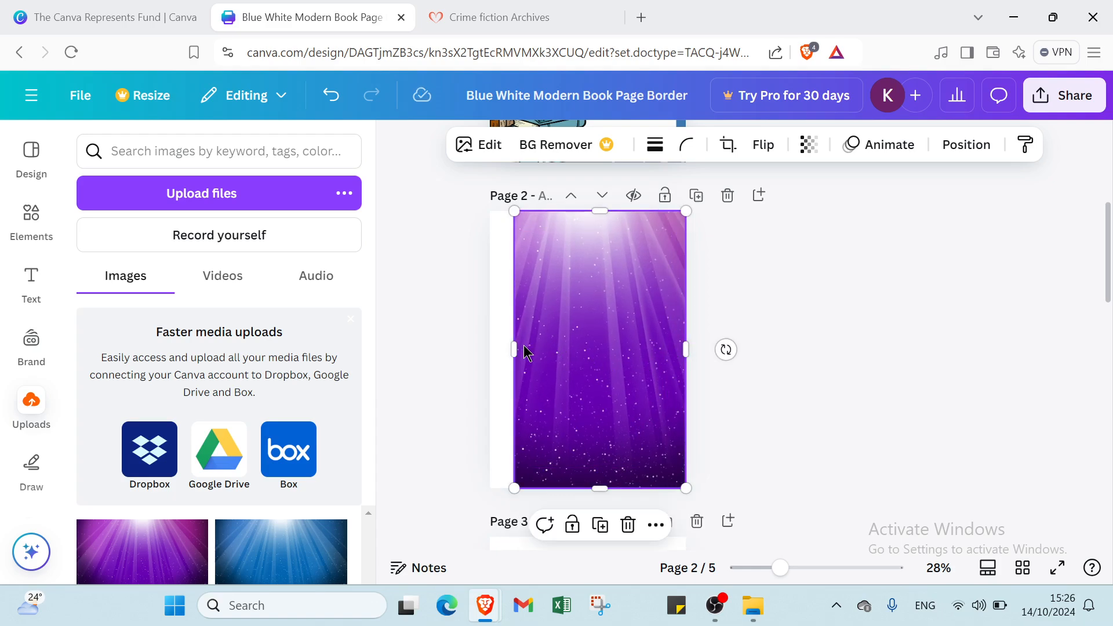
{"action": "left_click_drag", "start_coordinate": [515, 349], "coordinate": [495, 348]}
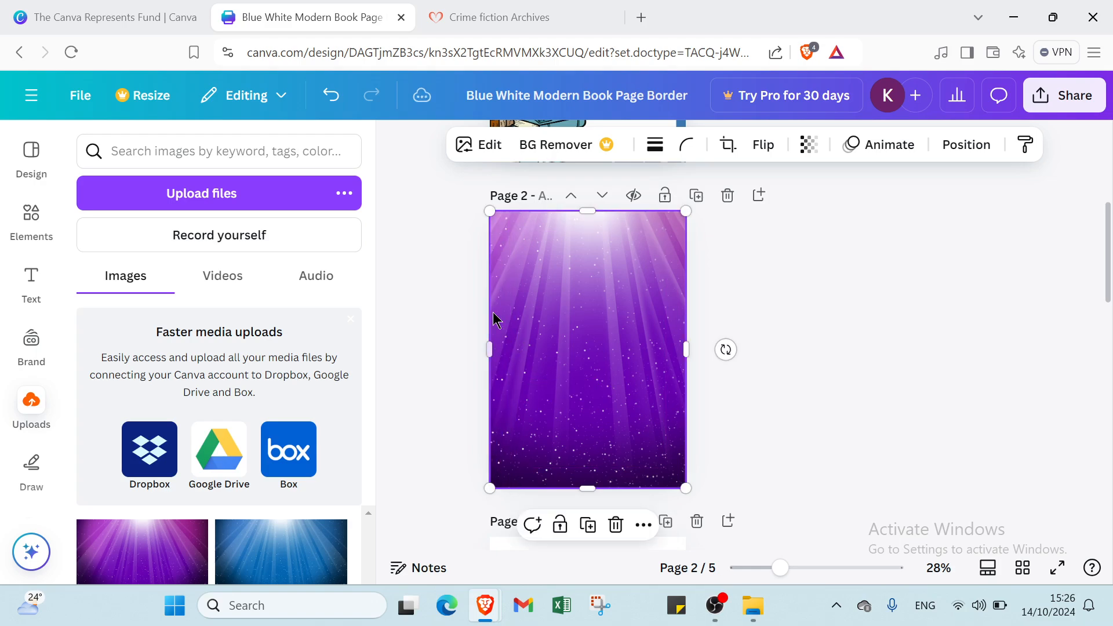
{"action": "left_click", "coordinate": [732, 284]}
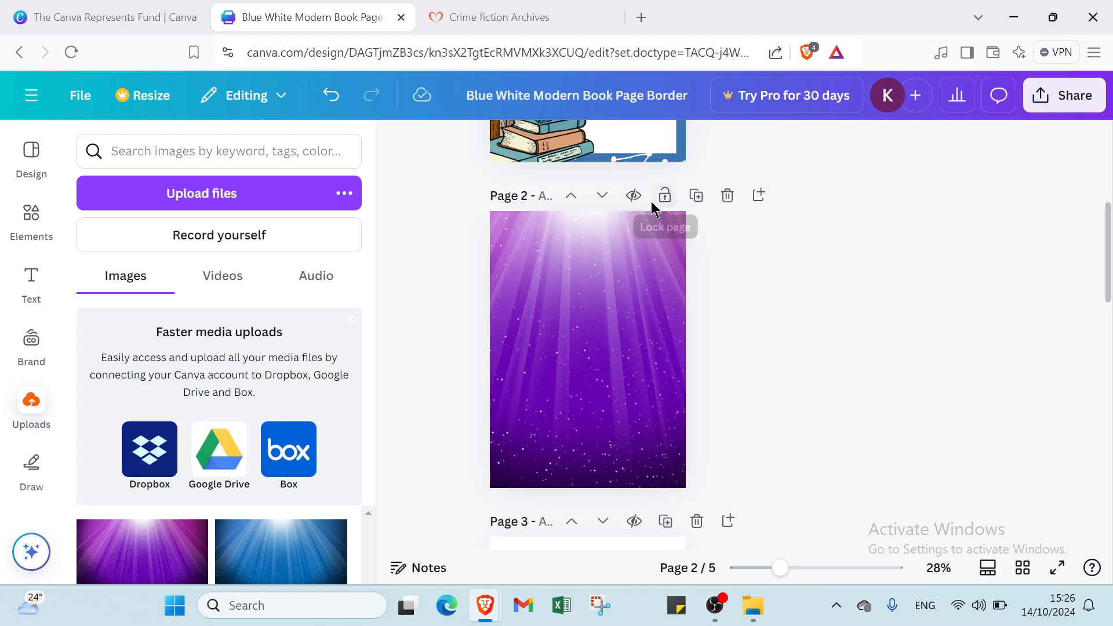
Duplicate page 2 and pick page 1's open-book illustration to copy onto page 2.
{"action": "left_click", "coordinate": [697, 196]}
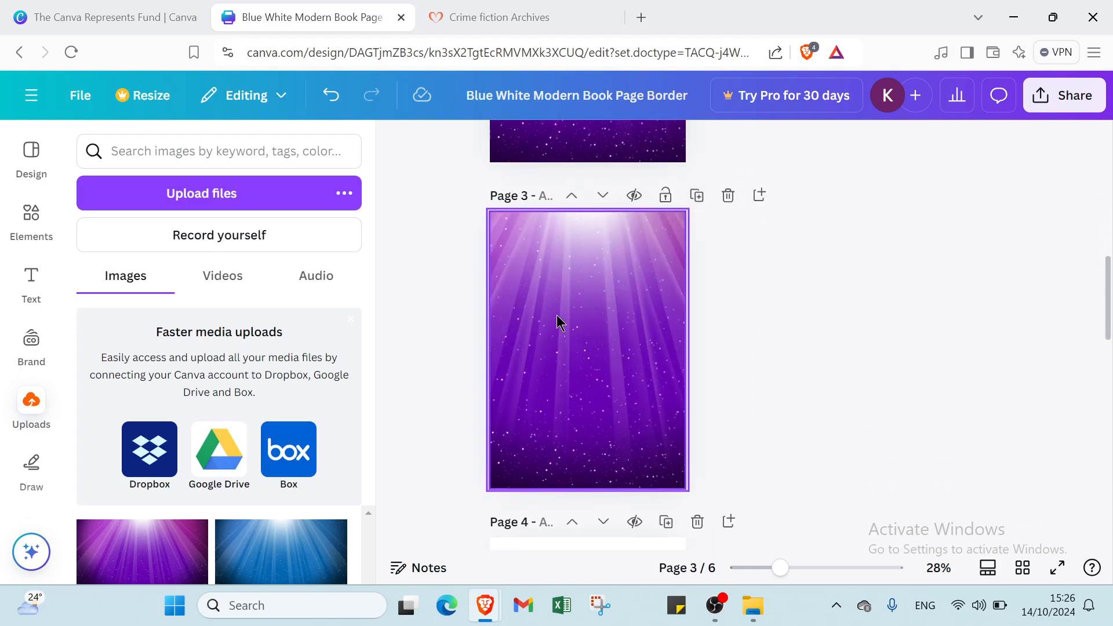
{"action": "scroll", "coordinate": [574, 335], "scroll_direction": "up", "scroll_amount": 10}
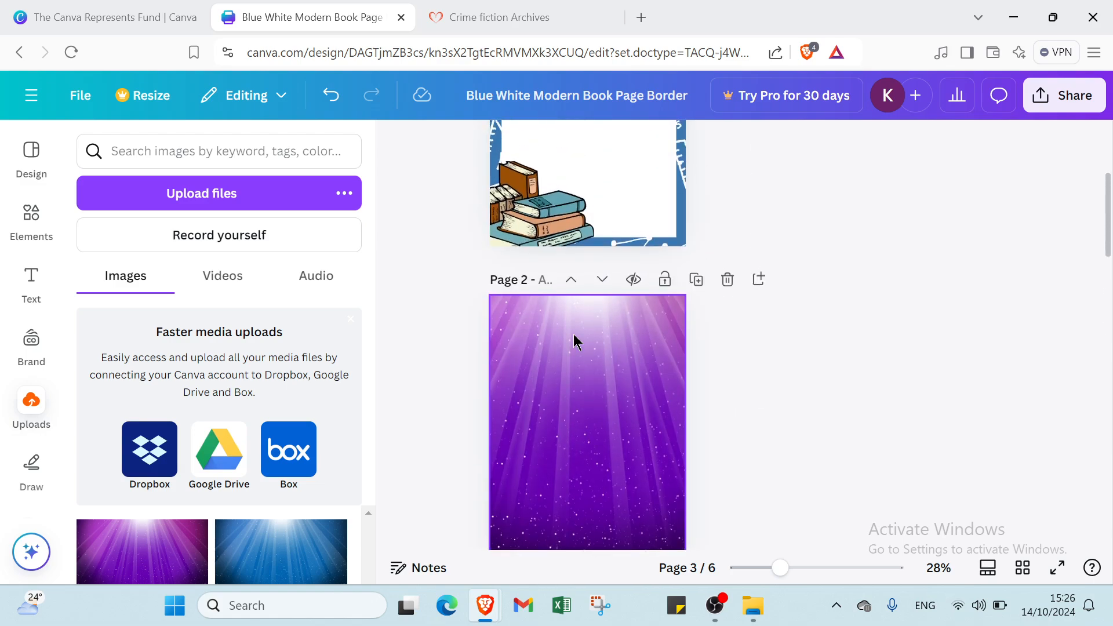
{"action": "left_click", "coordinate": [657, 248]}
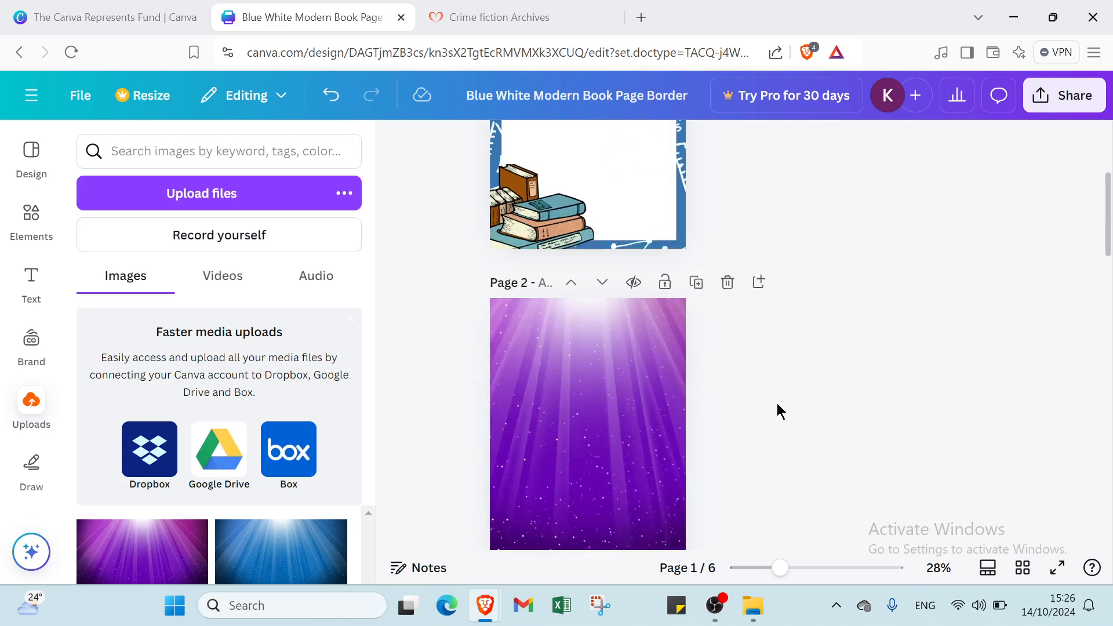
{"action": "left_click", "coordinate": [646, 385]}
Paste the open-book and stacked-books illustrations from page 1 onto page 2.
{"action": "key", "text": "ctrl+v"}
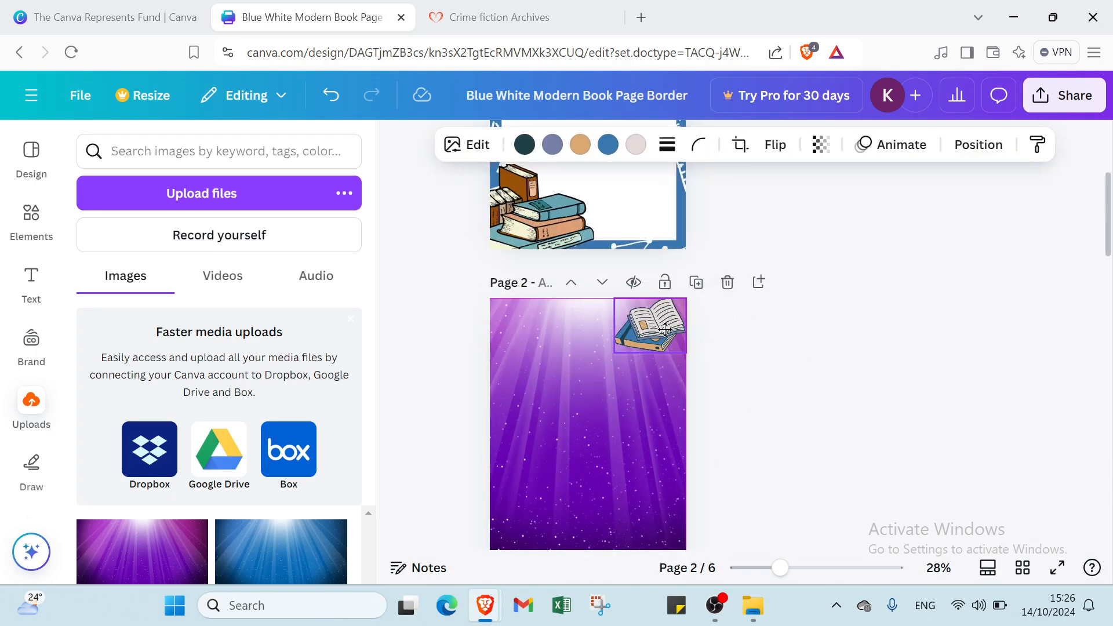
{"action": "left_click", "coordinate": [525, 229]}
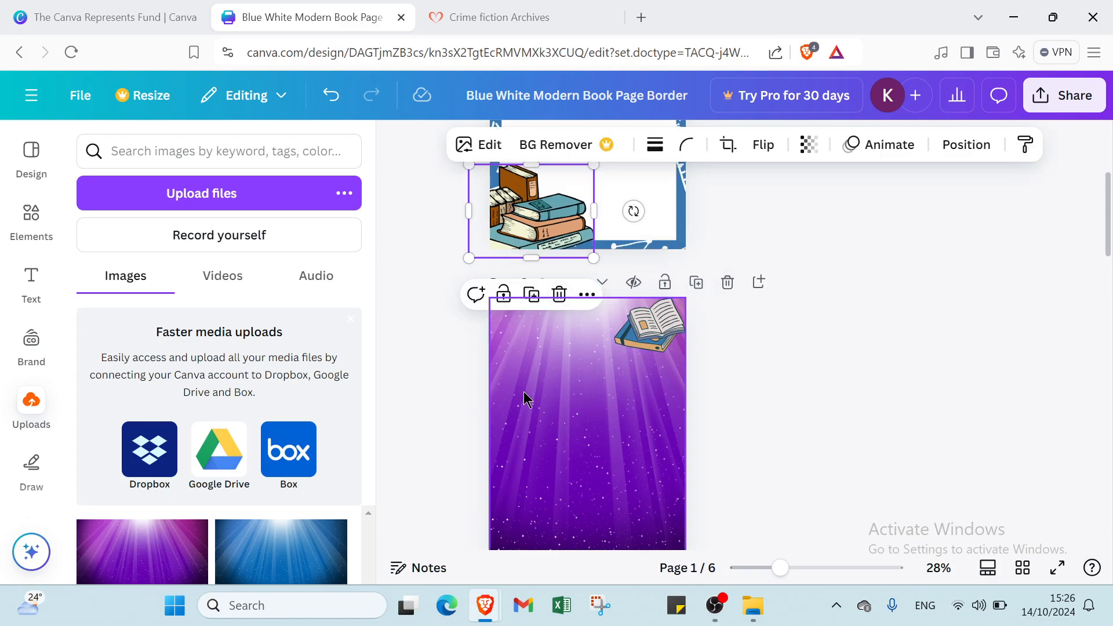
{"action": "left_click", "coordinate": [514, 414]}
{"action": "key", "text": "ctrl+v"}
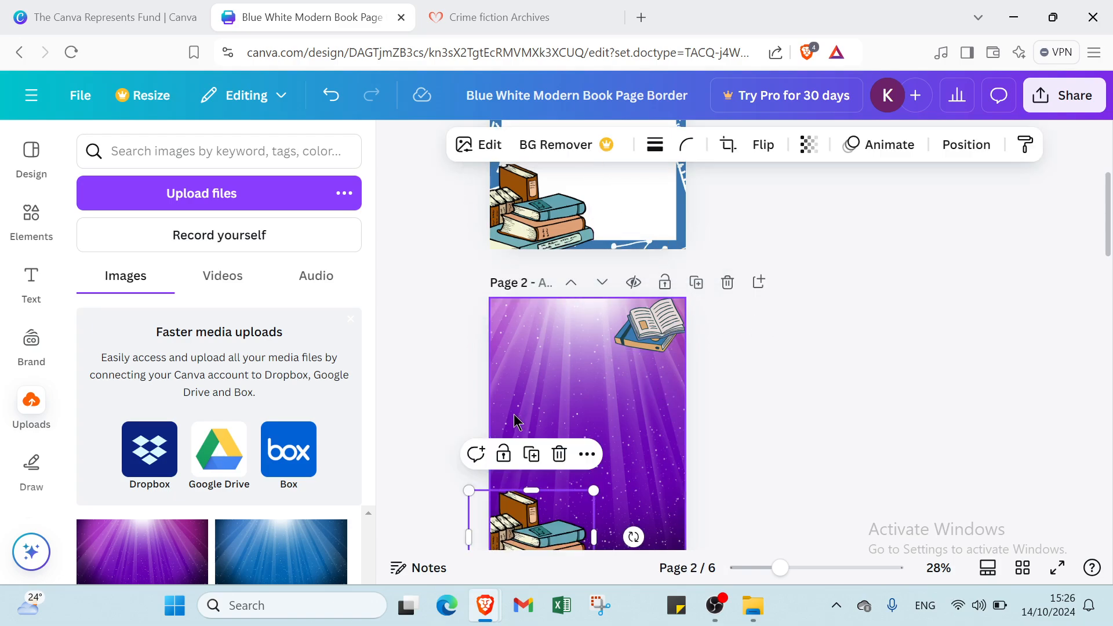
Move the stacked-books copy into page 2's bottom-left corner.
{"action": "scroll", "coordinate": [554, 385], "scroll_direction": "down", "scroll_amount": 5}
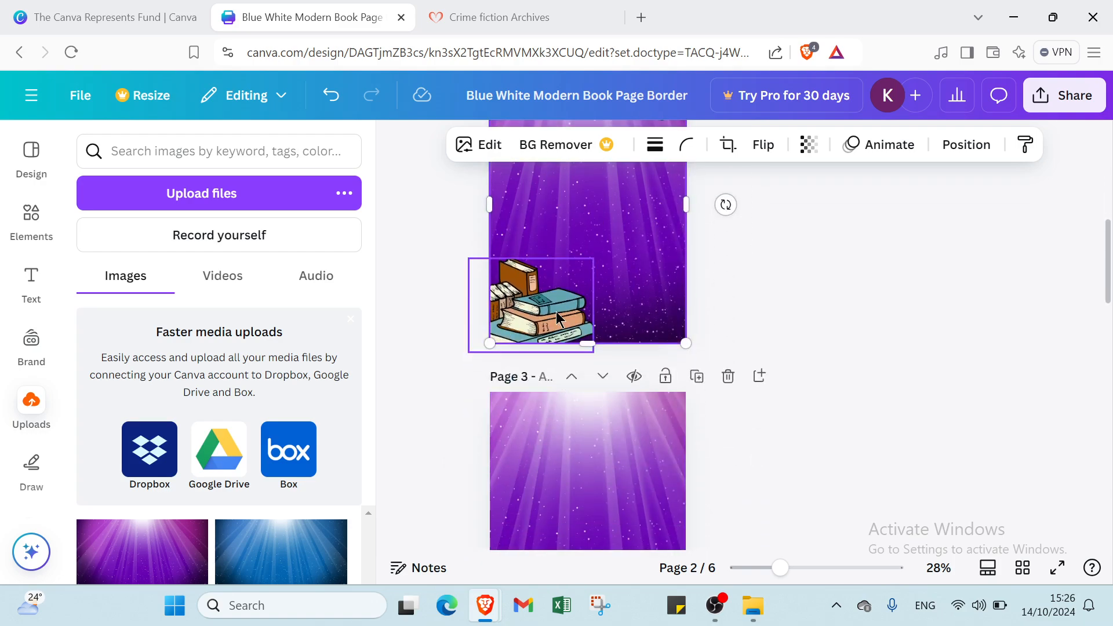
{"action": "mouse_move", "coordinate": [554, 314]}
{"action": "left_mouse_down"}
{"action": "mouse_move", "coordinate": [573, 294]}
{"action": "mouse_move", "coordinate": [556, 322]}
{"action": "mouse_move", "coordinate": [556, 305]}
{"action": "left_mouse_up"}
{"action": "left_click", "coordinate": [557, 304]}
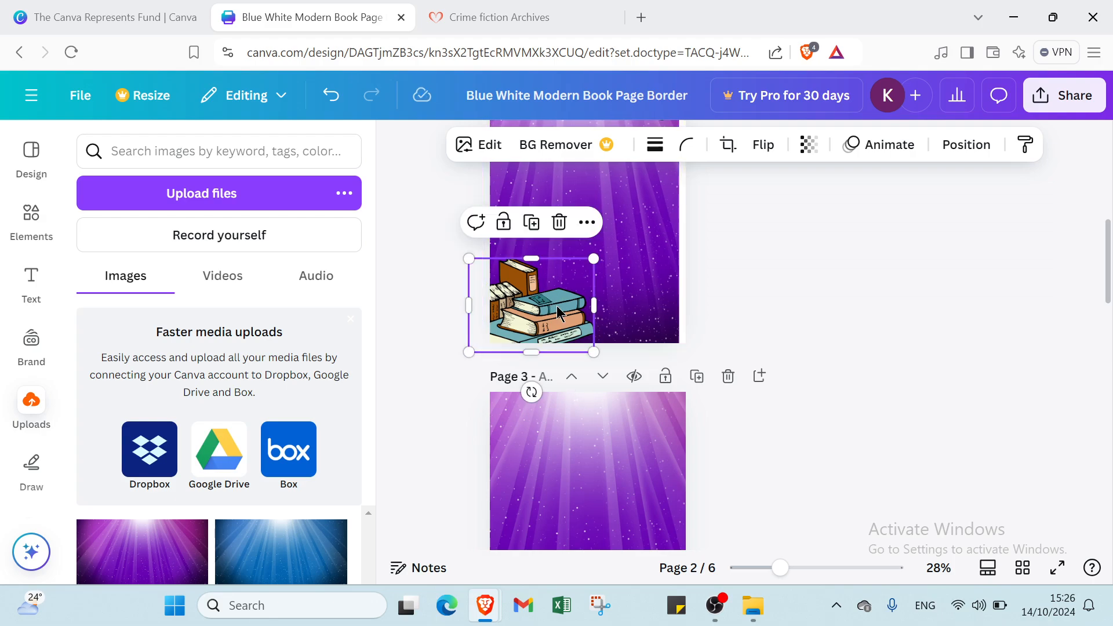
{"action": "double_click", "coordinate": [556, 307]}
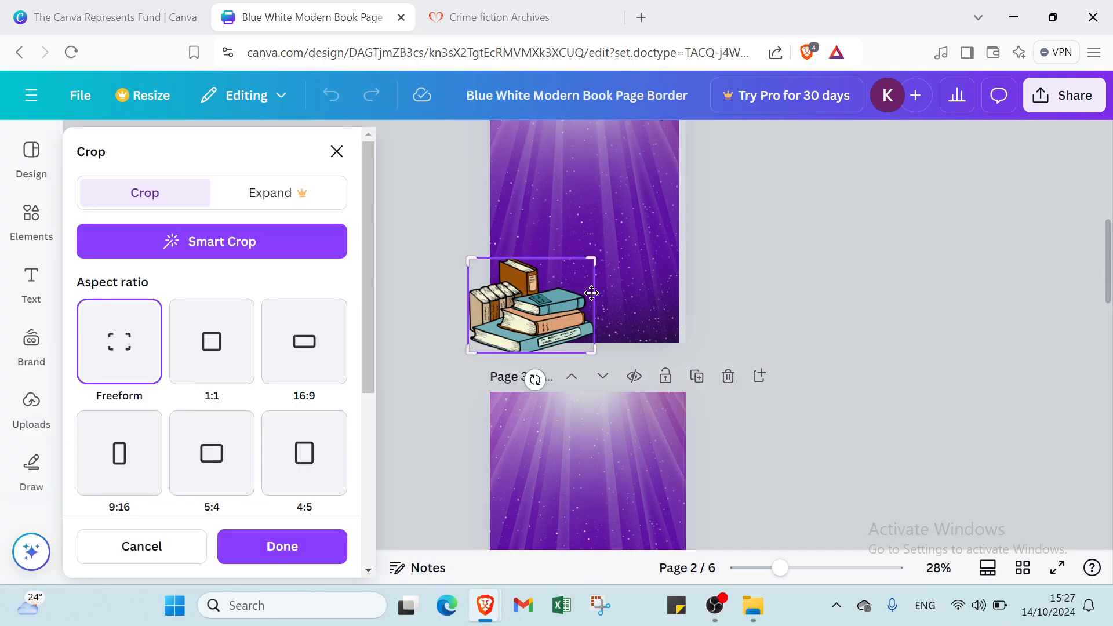
{"action": "left_click", "coordinate": [804, 257]}
{"action": "left_click_drag", "start_coordinate": [574, 304], "coordinate": [598, 289]}
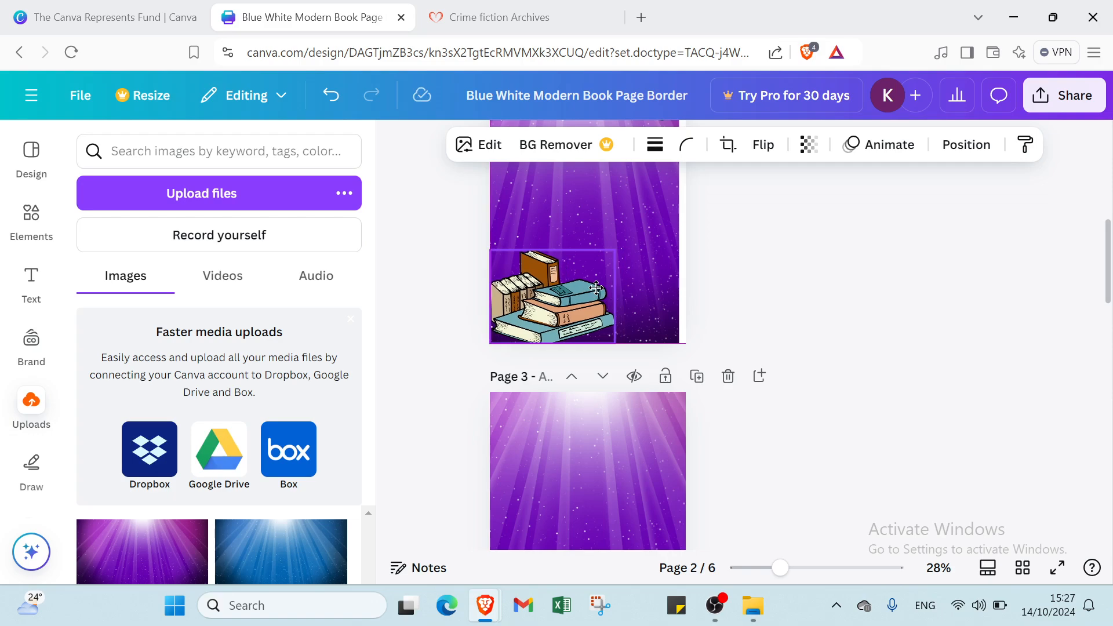
{"action": "left_click", "coordinate": [718, 296]}
Refit the purple background so it fills page 2 again, and select it.
{"action": "scroll", "coordinate": [707, 302], "scroll_direction": "up", "scroll_amount": 4}
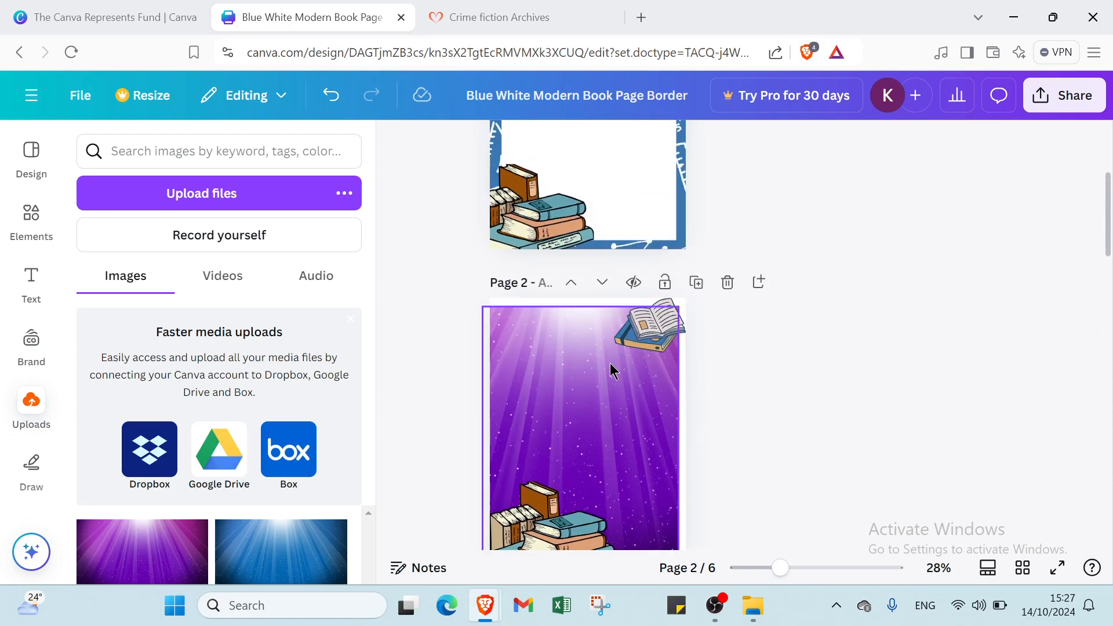
{"action": "left_click_drag", "start_coordinate": [661, 387], "coordinate": [669, 377]}
{"action": "scroll", "coordinate": [787, 366], "scroll_direction": "down", "scroll_amount": 3}
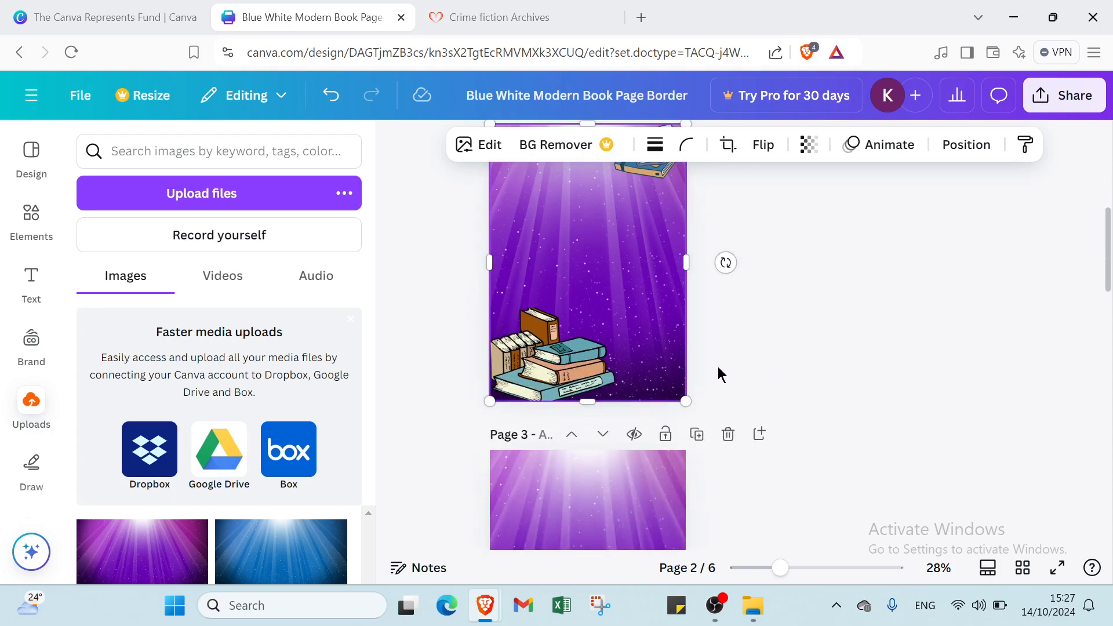
{"action": "left_click", "coordinate": [597, 326]}
{"action": "left_click", "coordinate": [587, 277]}
{"action": "scroll", "coordinate": [586, 279], "scroll_direction": "up", "scroll_amount": 3}
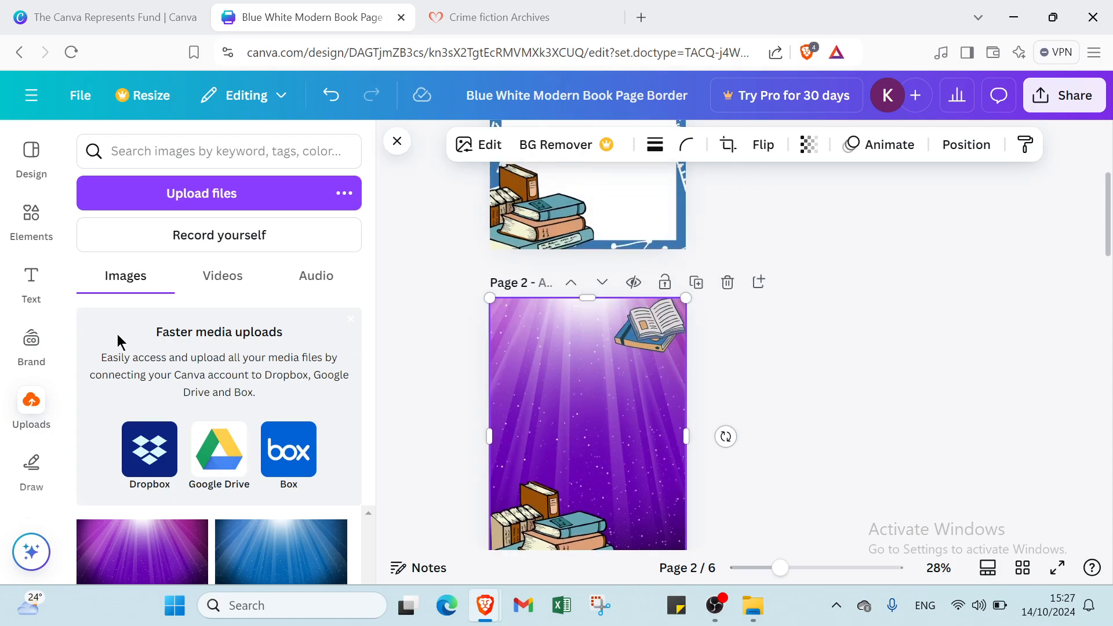
Add a heading to page 2 and set its font size to 64.
{"action": "left_click", "coordinate": [31, 279]}
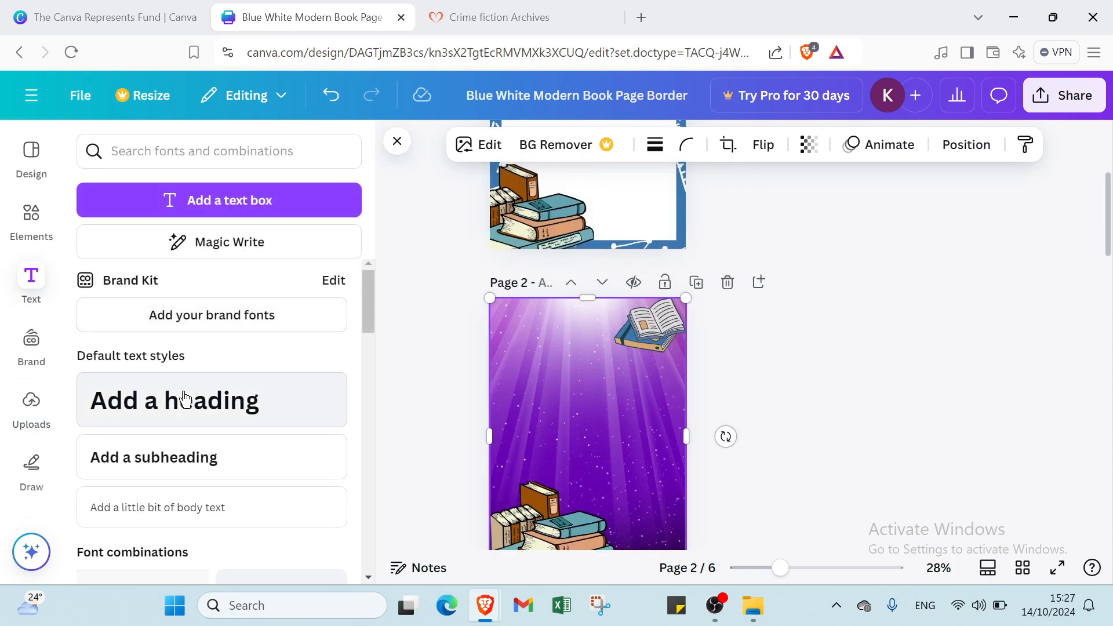
{"action": "left_click", "coordinate": [343, 414]}
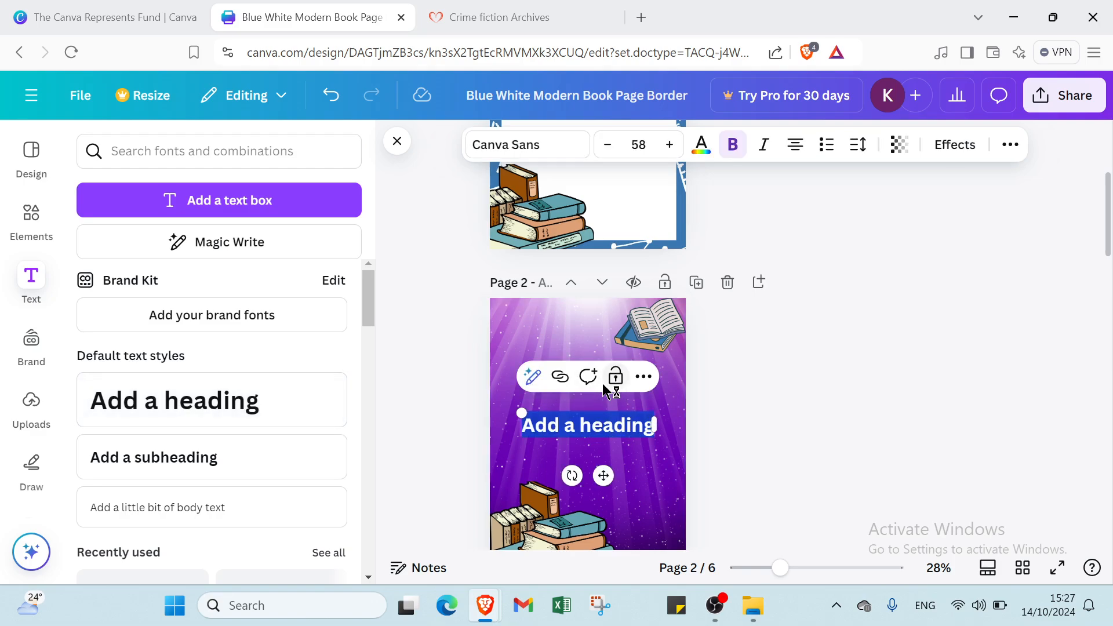
{"action": "left_click", "coordinate": [639, 144]}
{"action": "scroll", "coordinate": [618, 376], "scroll_direction": "down", "scroll_amount": 4}
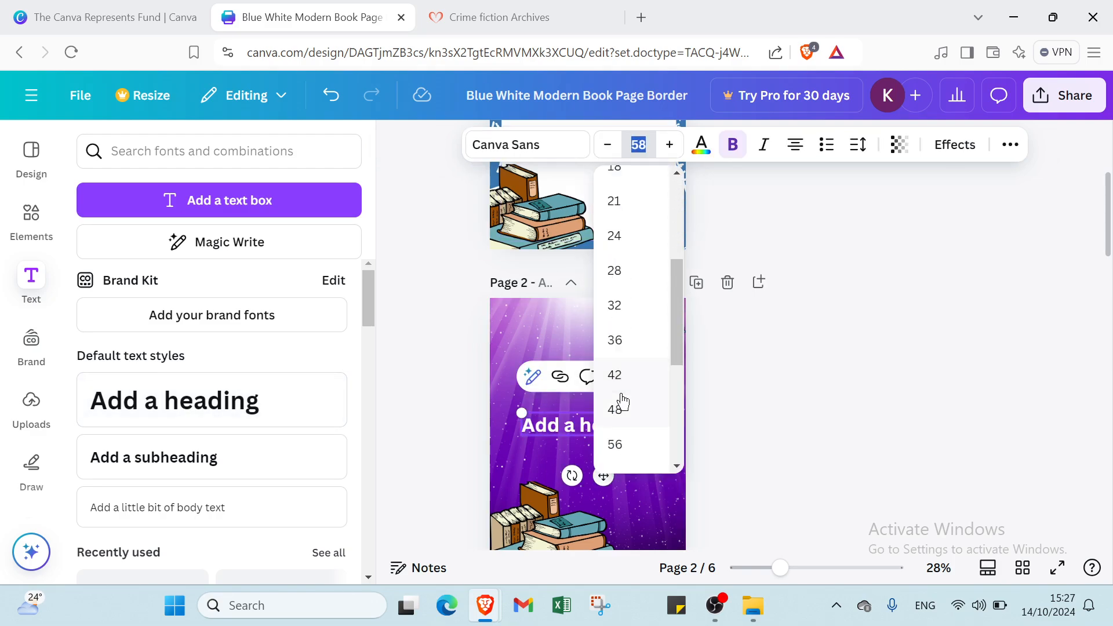
{"action": "scroll", "coordinate": [622, 401], "scroll_direction": "down", "scroll_amount": 3}
{"action": "left_click", "coordinate": [625, 364]}
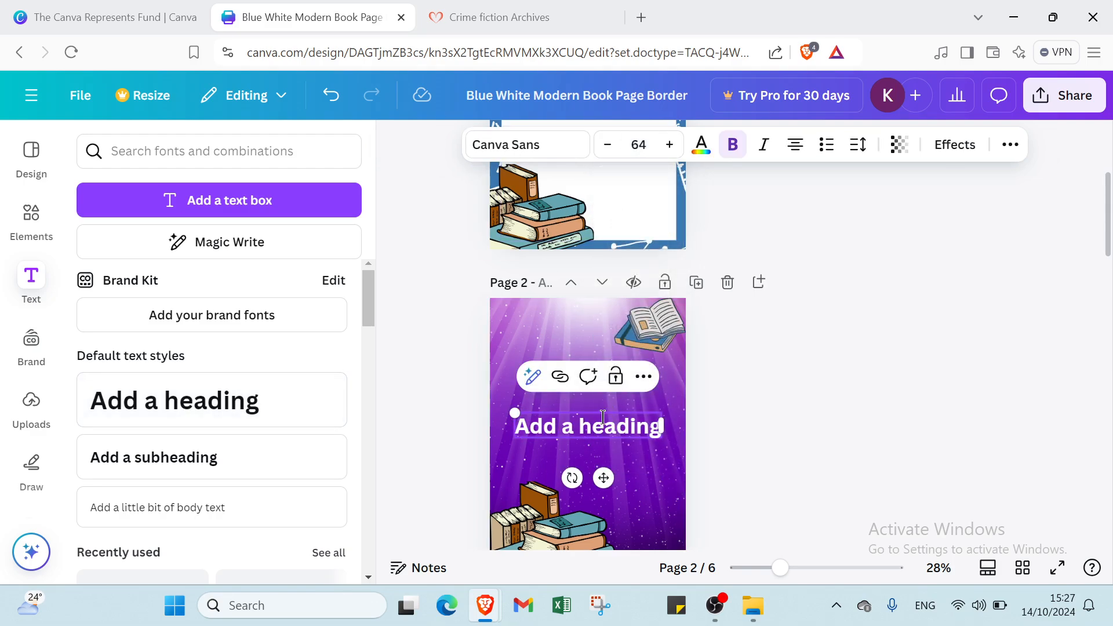
Move the heading toward the top of page 2 and change its text to CRIME.
{"action": "left_click", "coordinate": [619, 469]}
{"action": "left_click_drag", "start_coordinate": [607, 427], "coordinate": [607, 362]}
{"action": "double_click", "coordinate": [607, 362]}
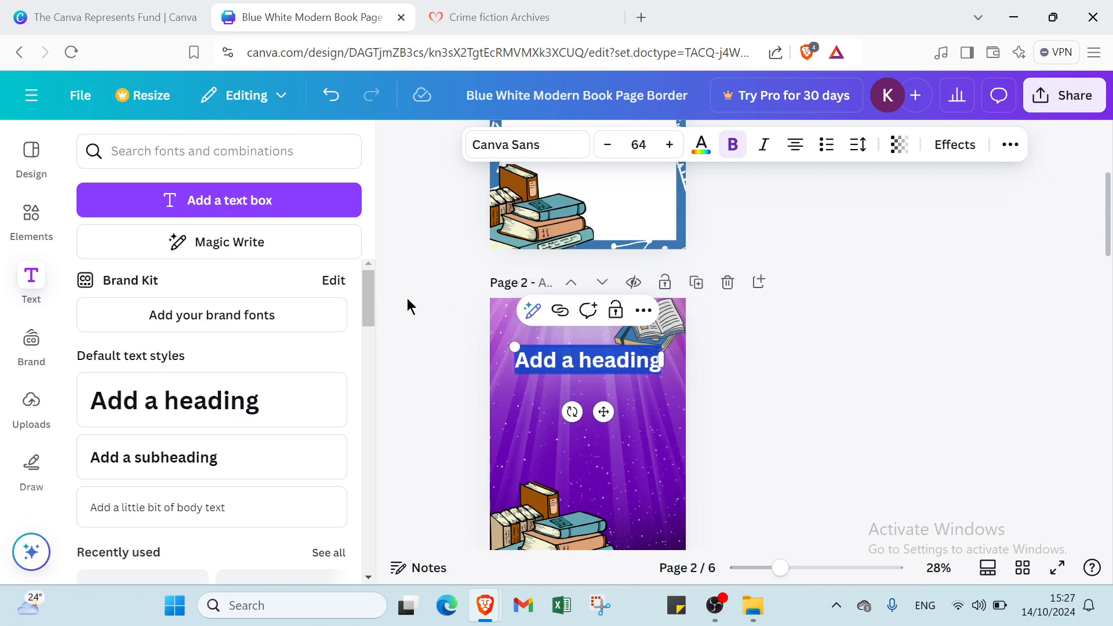
{"action": "type", "text": "CR"}
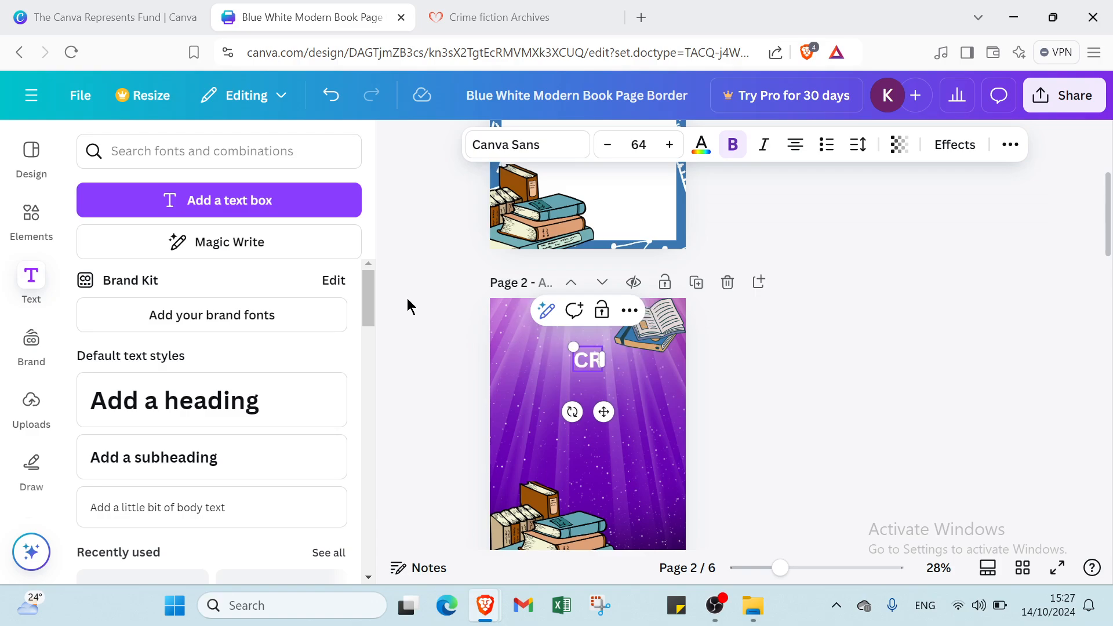
{"action": "type", "text": "IME"}
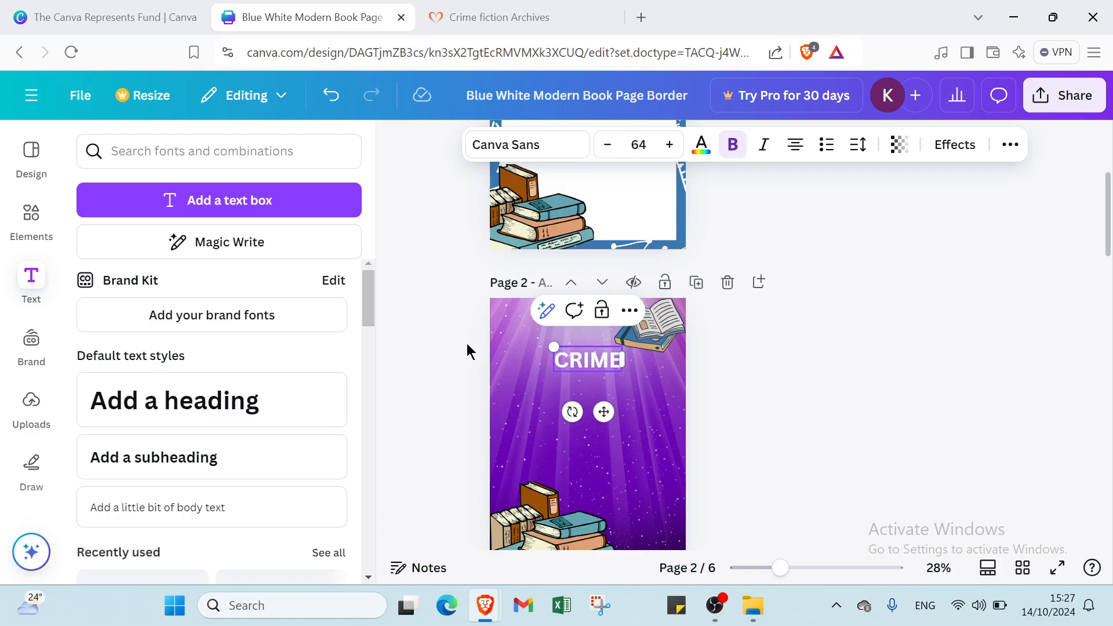
{"action": "left_click", "coordinate": [493, 377]}
Add a subheading, move it beneath CRIME, and set its size to 42.
{"action": "left_click", "coordinate": [224, 457]}
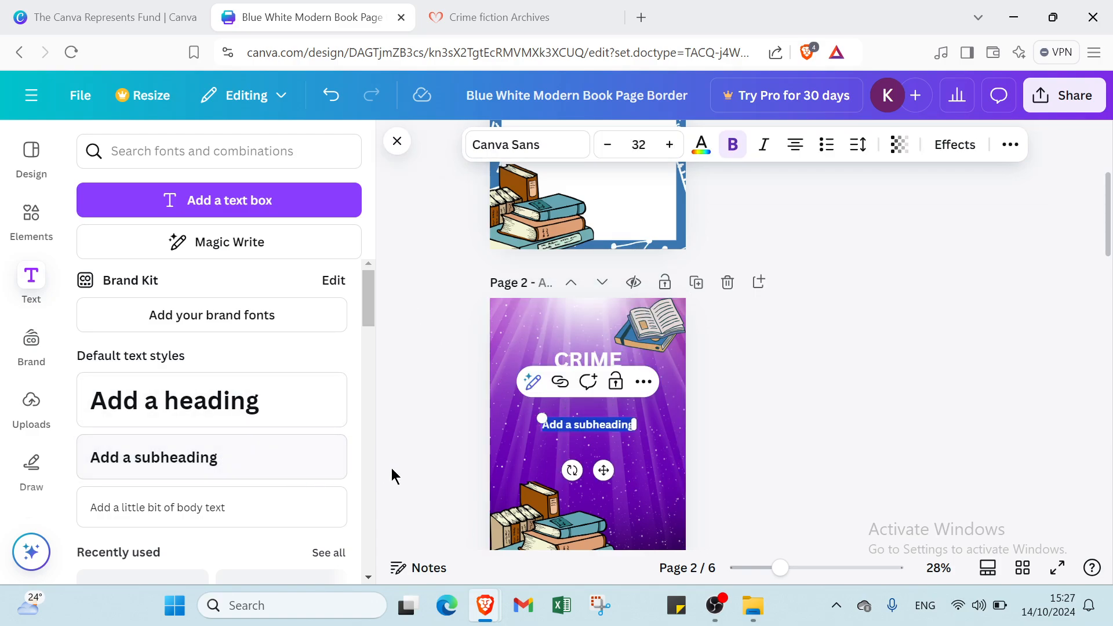
{"action": "left_click", "coordinate": [567, 452]}
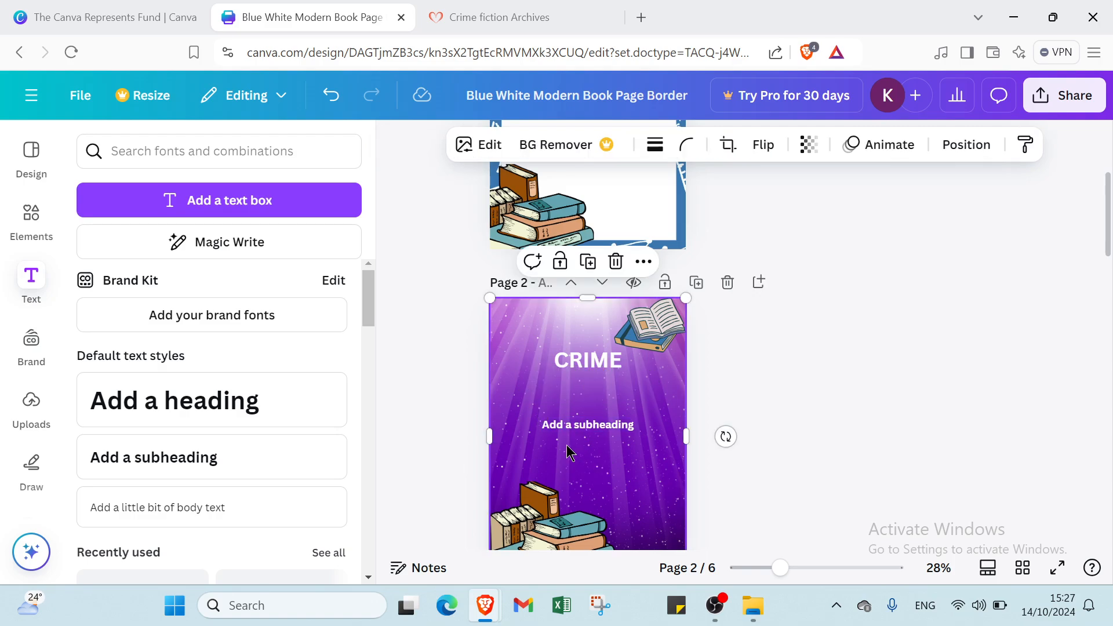
{"action": "left_click_drag", "start_coordinate": [582, 434], "coordinate": [581, 391]}
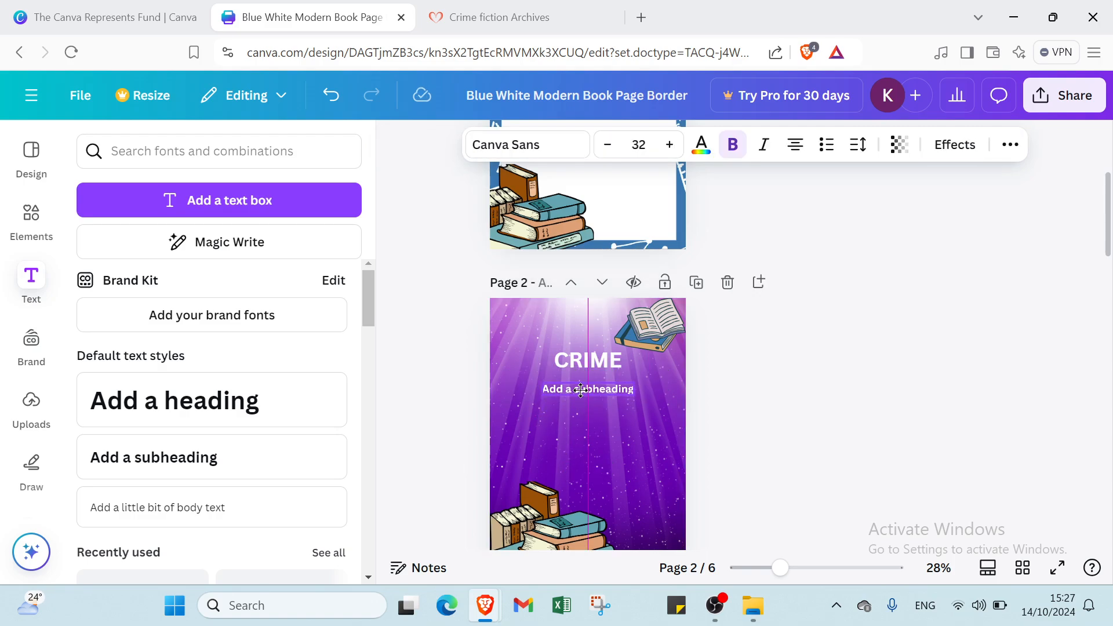
{"action": "left_click", "coordinate": [638, 144]}
{"action": "left_click", "coordinate": [641, 399]}
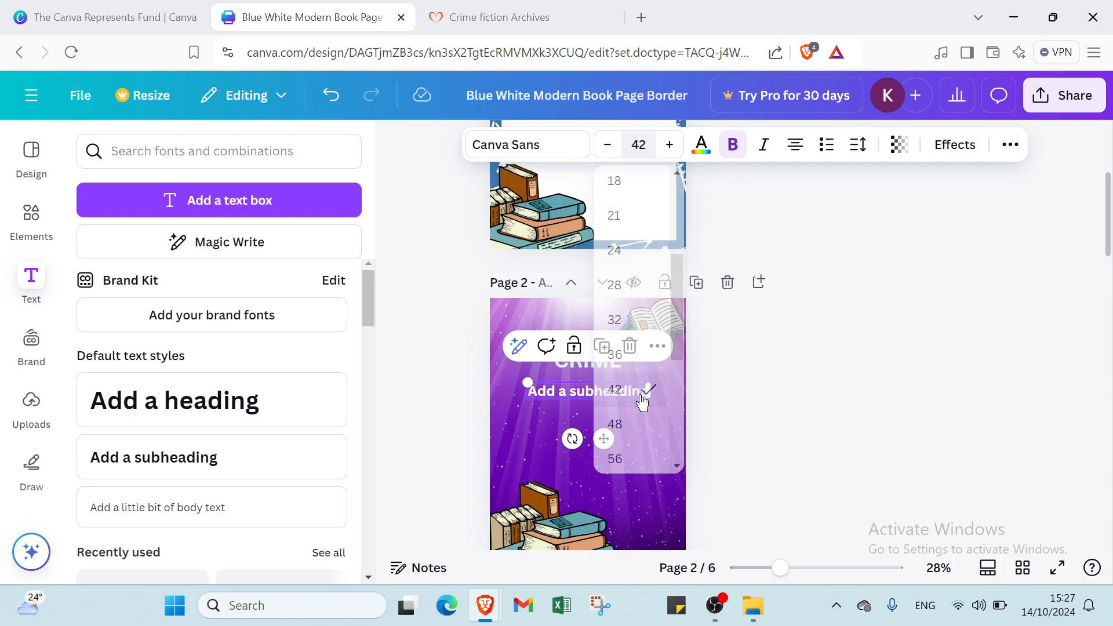
Replace the subheading's placeholder text with the author's name.
{"action": "left_click", "coordinate": [624, 397]}
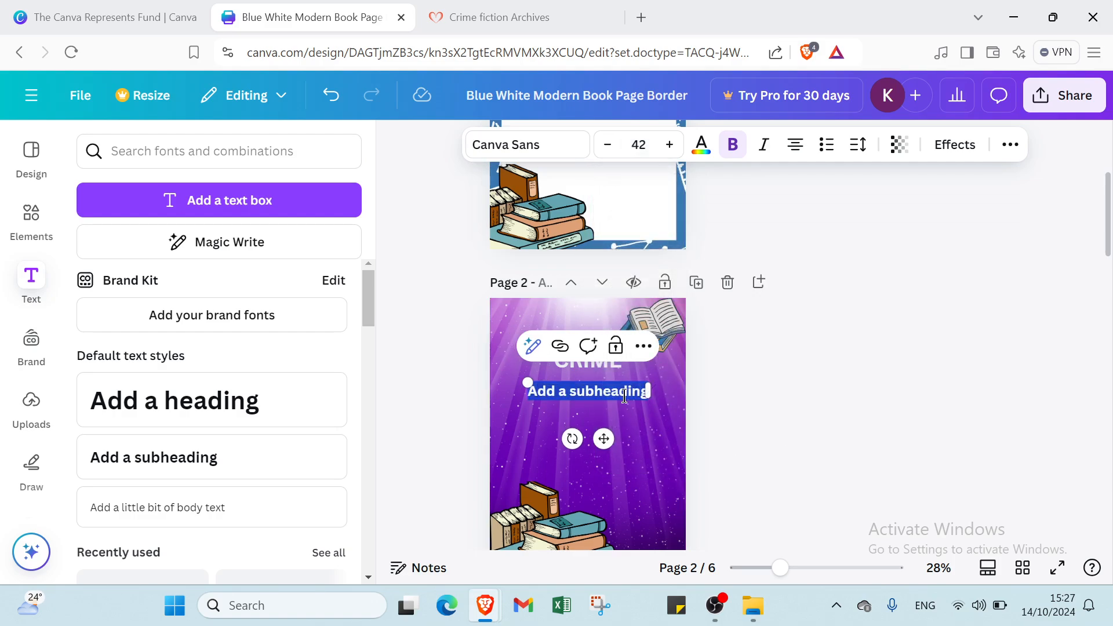
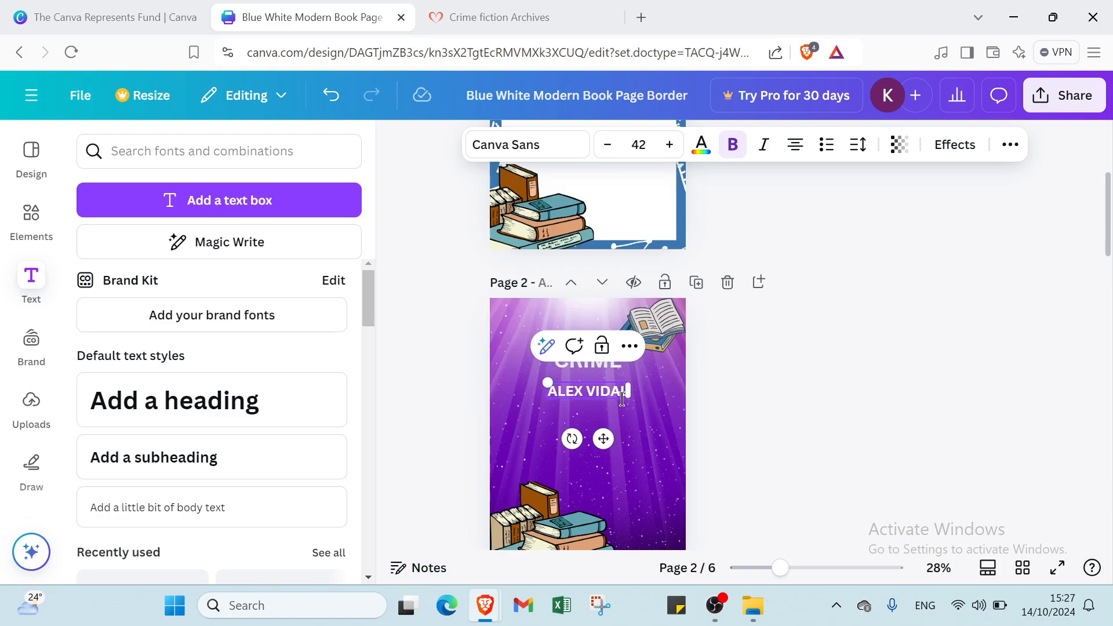
{"action": "left_click", "coordinate": [653, 436]}
{"action": "scroll", "coordinate": [810, 414], "scroll_direction": "down", "scroll_amount": 3}
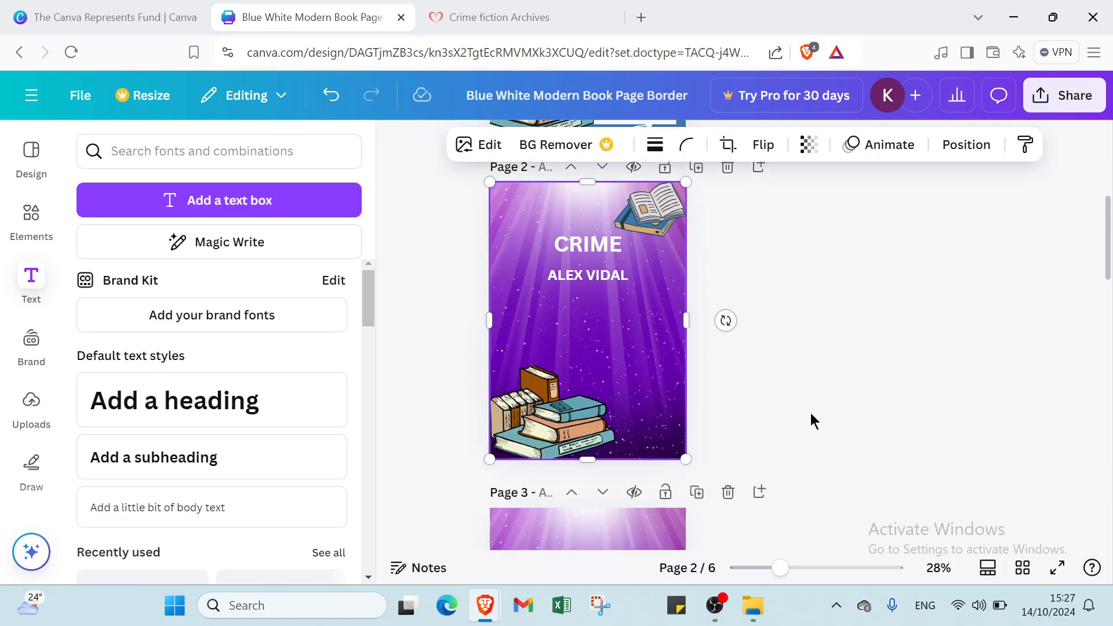
{"action": "scroll", "coordinate": [810, 419], "scroll_direction": "up", "scroll_amount": 4}
{"action": "scroll", "coordinate": [622, 422], "scroll_direction": "up", "scroll_amount": 1}
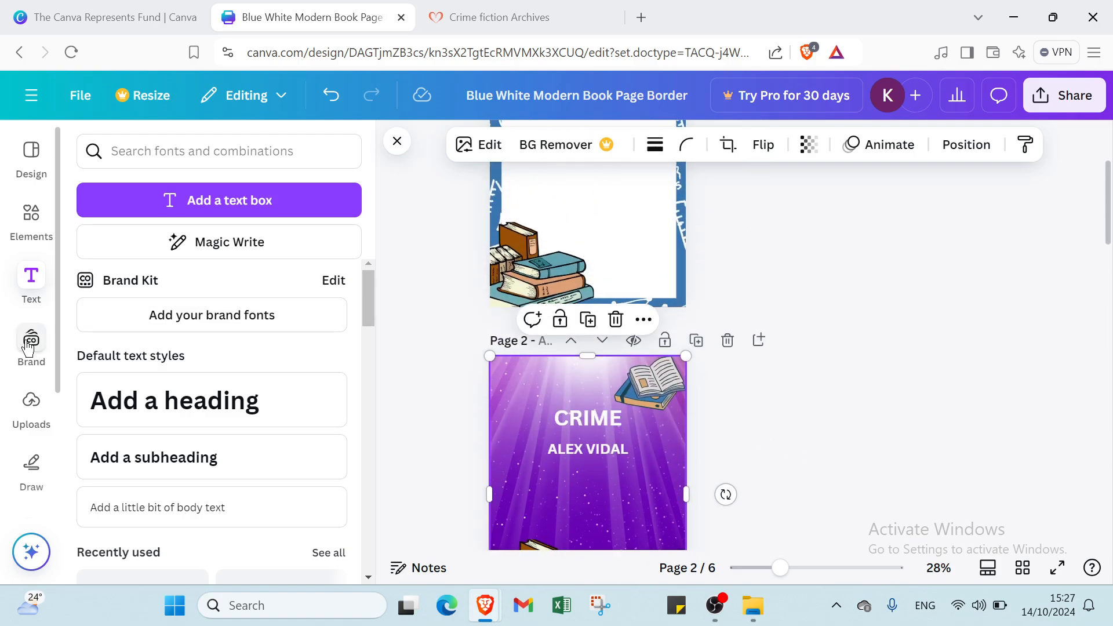
Add the recently used globe element and place it just below the author's name.
{"action": "left_click", "coordinate": [48, 228]}
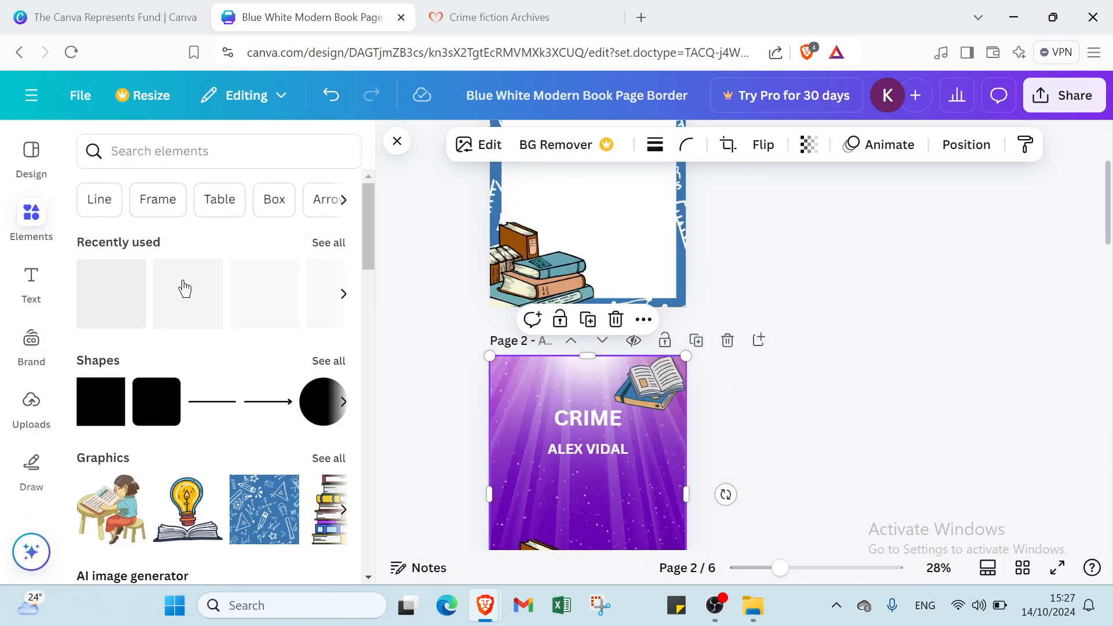
{"action": "left_click", "coordinate": [225, 322]}
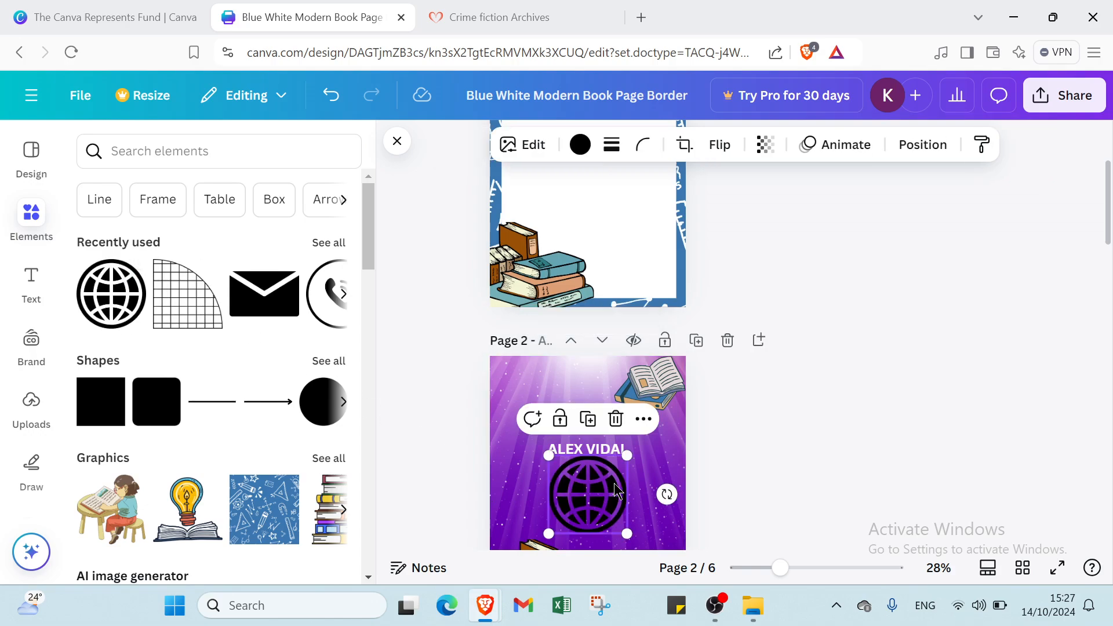
{"action": "scroll", "coordinate": [714, 377], "scroll_direction": "down", "scroll_amount": 3}
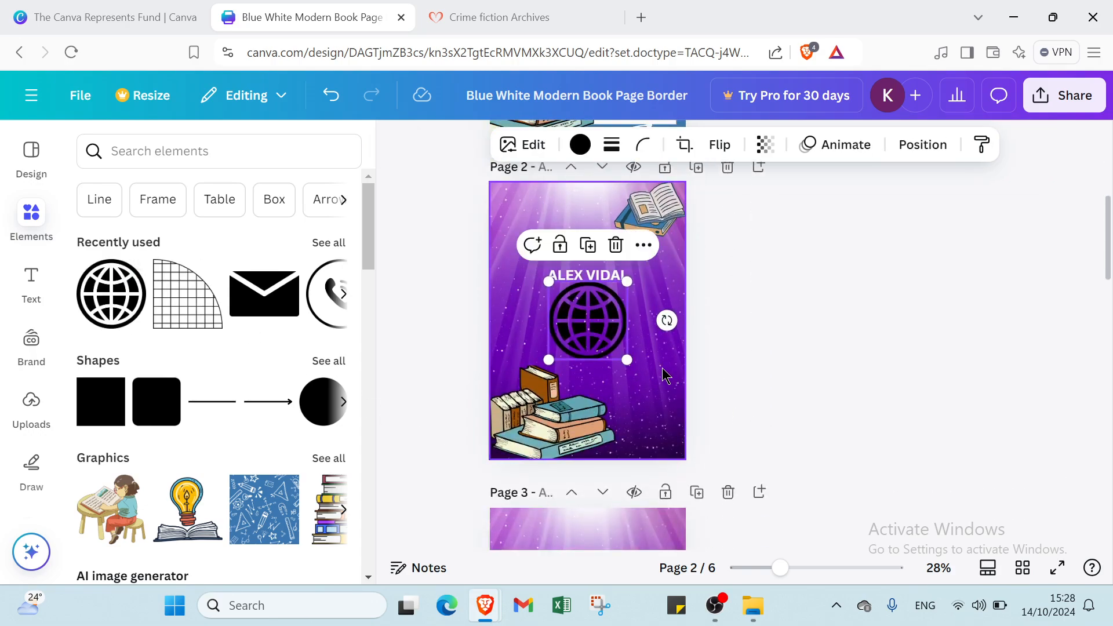
{"action": "left_click", "coordinate": [582, 348]}
{"action": "left_click_drag", "start_coordinate": [598, 336], "coordinate": [597, 348]}
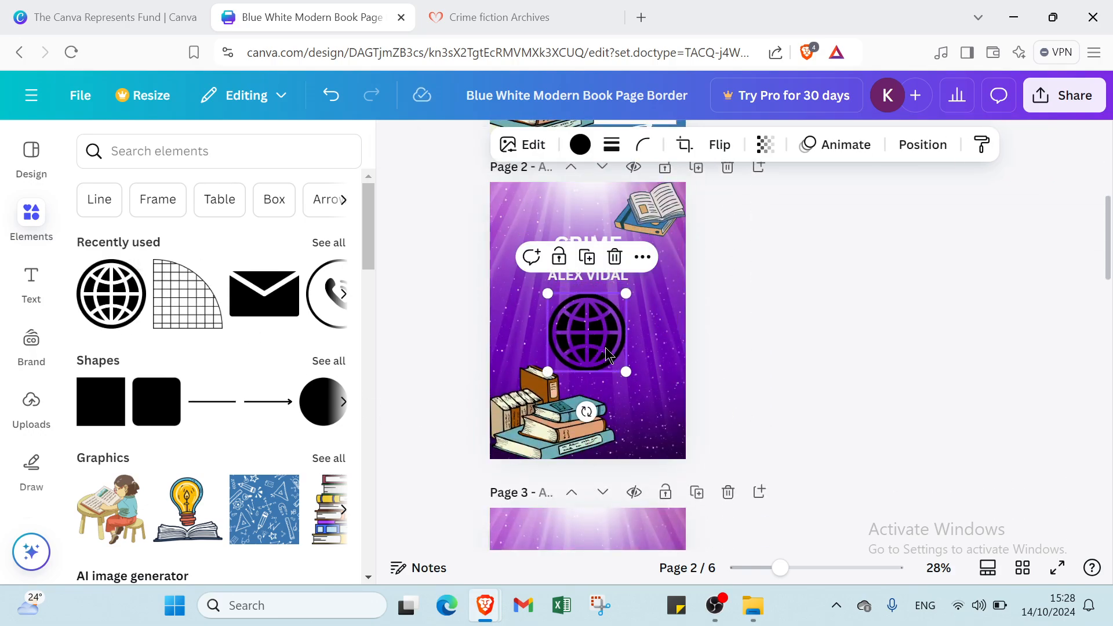
{"action": "left_click", "coordinate": [840, 341]}
Search elements for CRIME and browse the Graphics results, like caution tape and handcuffs.
{"action": "left_click", "coordinate": [194, 162]}
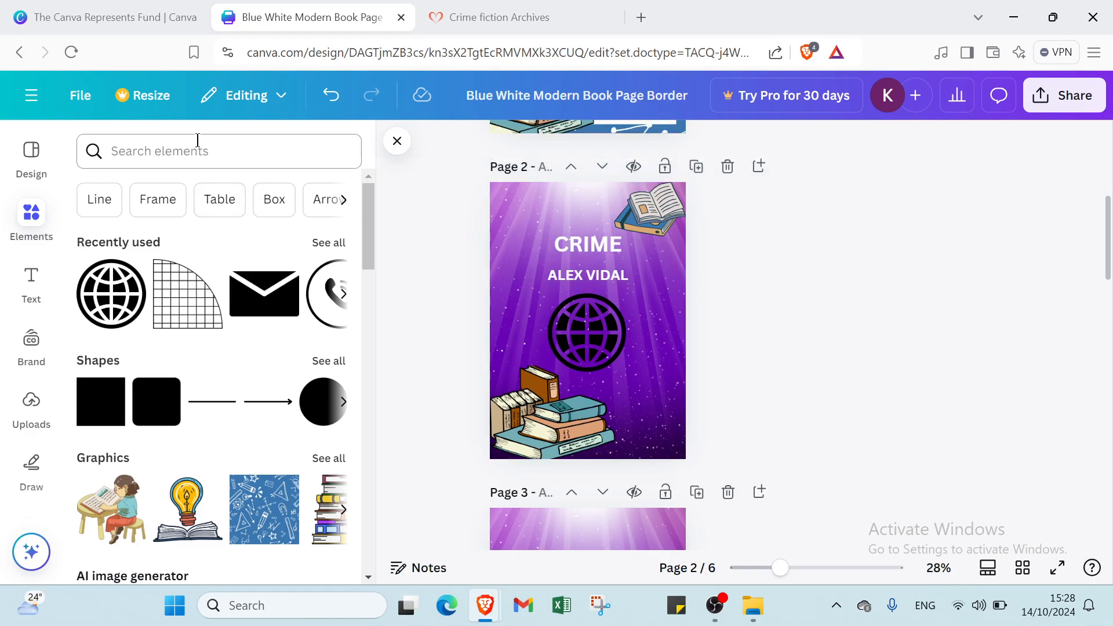
{"action": "type", "text": "CRIME"}
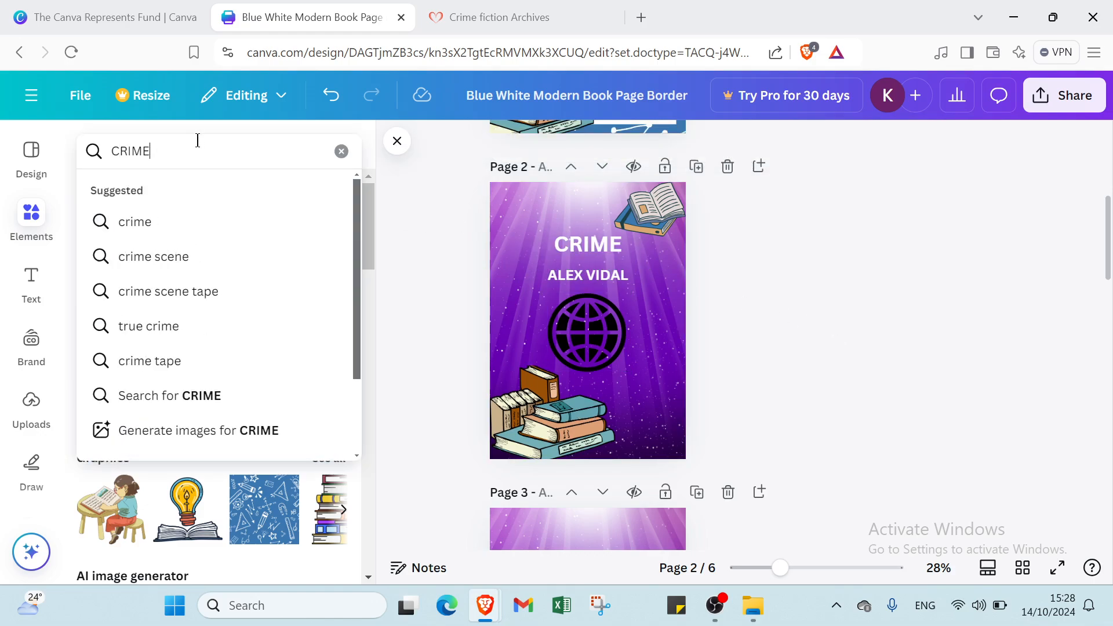
{"action": "key", "text": "Return"}
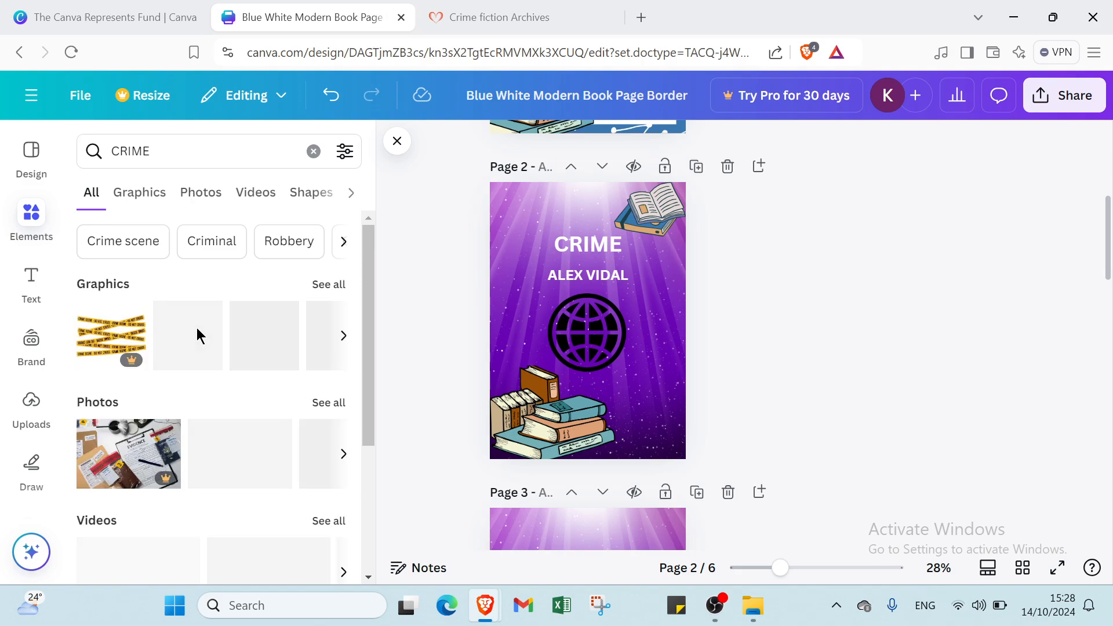
{"action": "scroll", "coordinate": [226, 355], "scroll_direction": "down", "scroll_amount": 2}
{"action": "scroll", "coordinate": [227, 356], "scroll_direction": "up", "scroll_amount": 2}
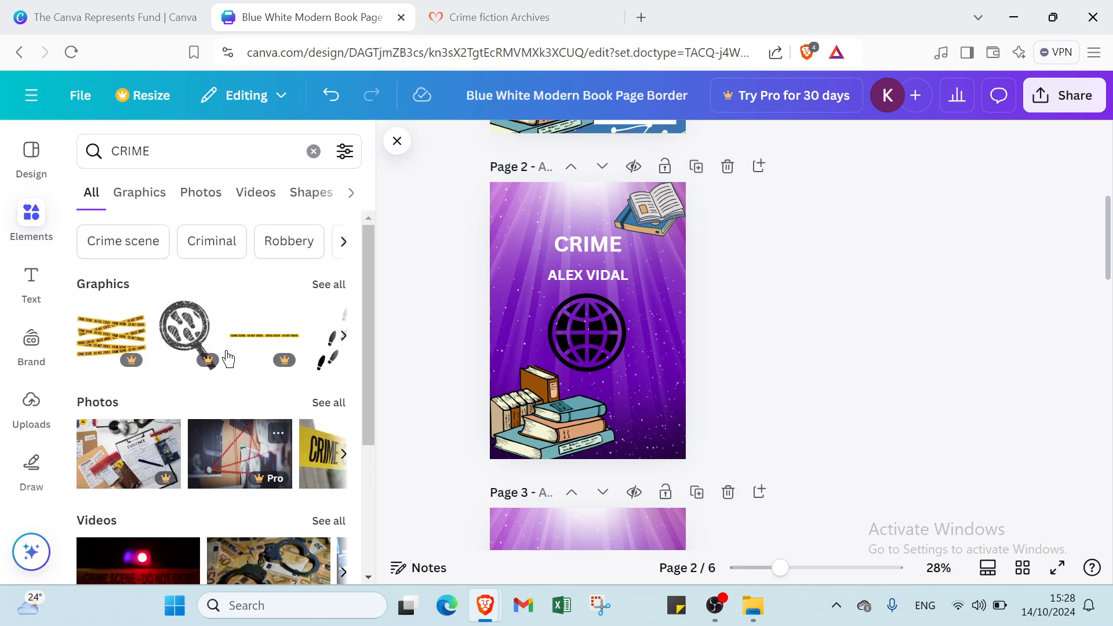
{"action": "scroll", "coordinate": [229, 359], "scroll_direction": "down", "scroll_amount": 3}
{"action": "scroll", "coordinate": [232, 364], "scroll_direction": "down", "scroll_amount": 1}
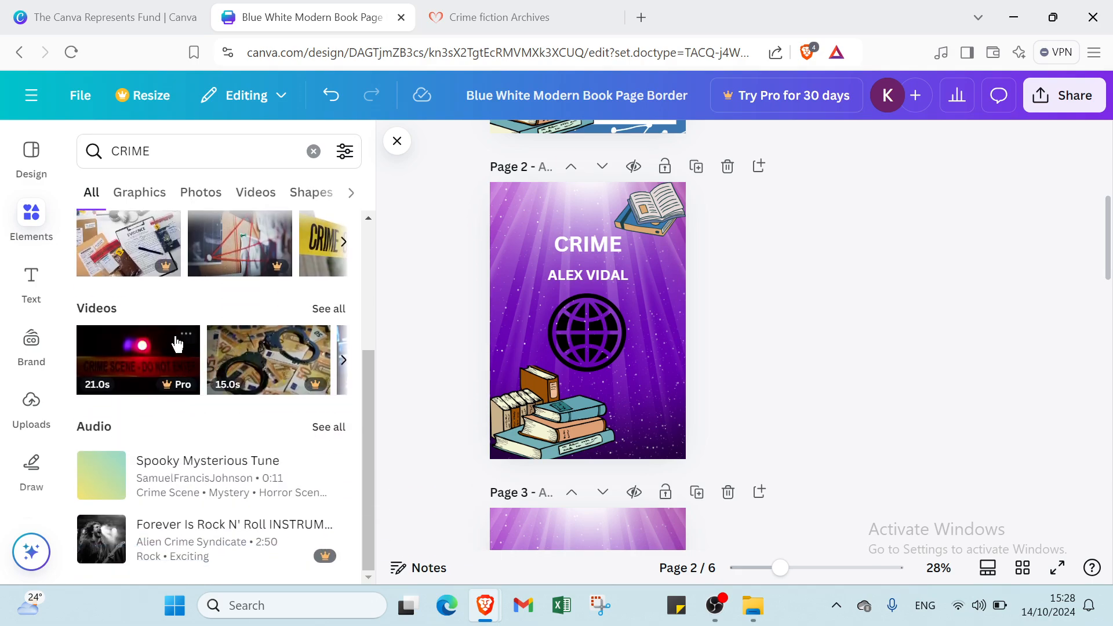
{"action": "scroll", "coordinate": [151, 221], "scroll_direction": "up", "scroll_amount": 3}
{"action": "left_click", "coordinate": [149, 200]}
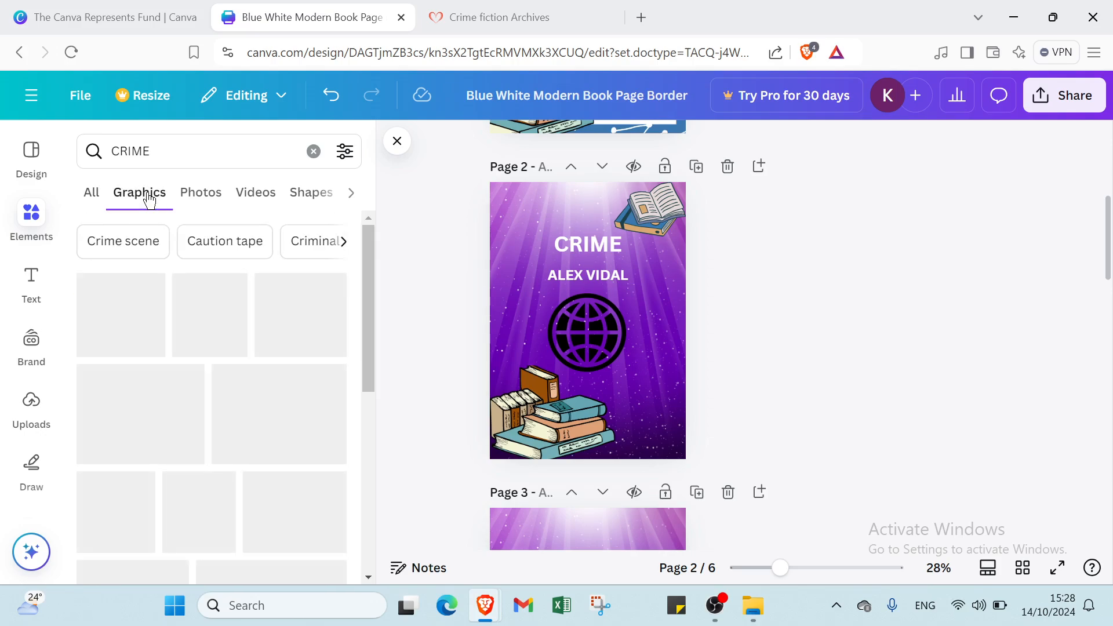
{"action": "scroll", "coordinate": [218, 272], "scroll_direction": "down", "scroll_amount": 2}
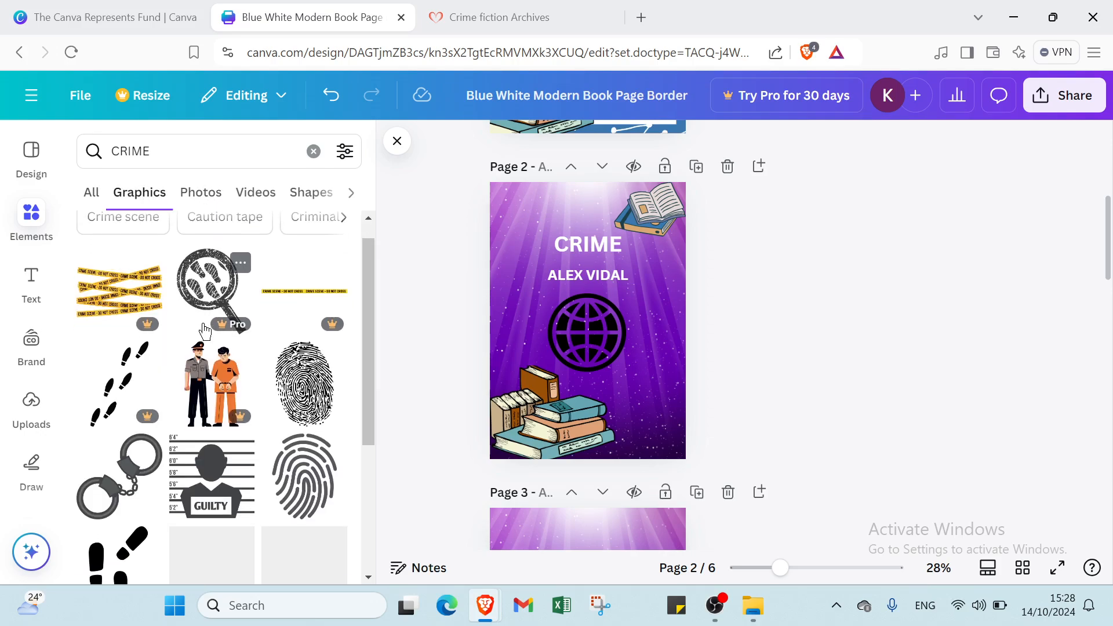